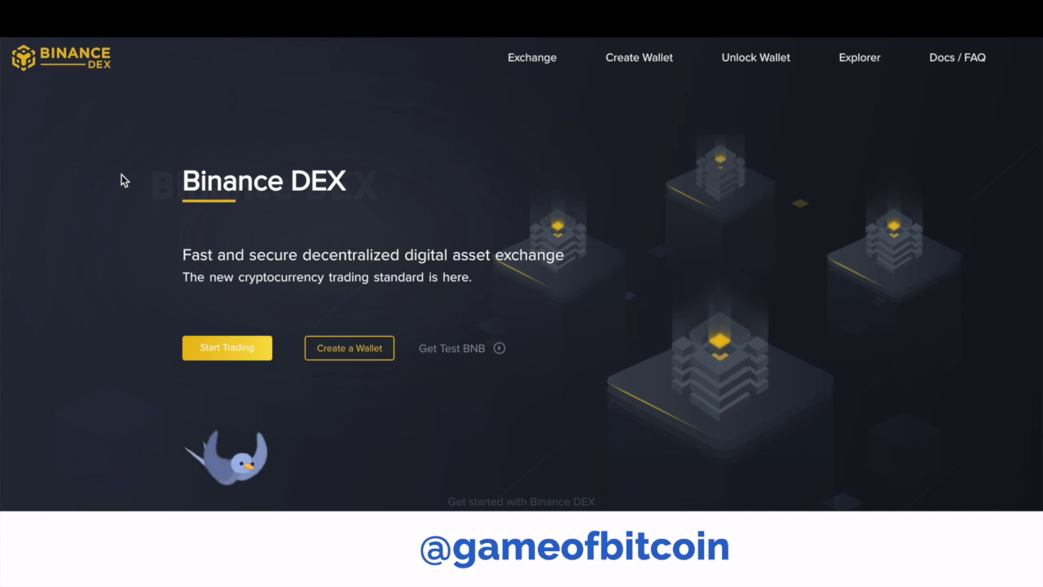
# Step: Review the getting-started overview and the About Binance DEX section on the home page
pyautogui.scroll(-1, 121, 174)
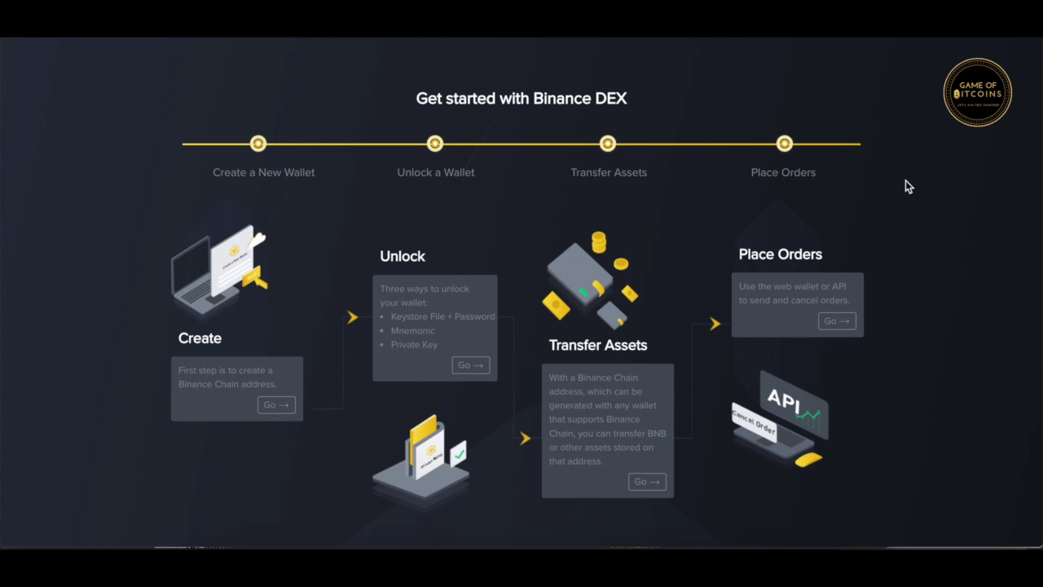
pyautogui.scroll(1, 918, 224)
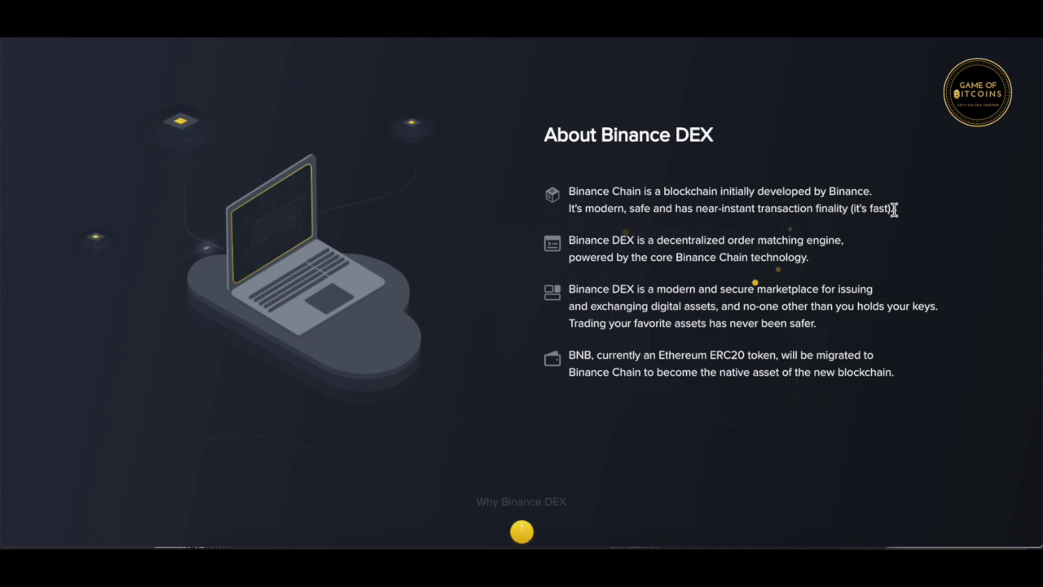
pyautogui.moveTo(894, 209); pyautogui.dragTo(804, 209)
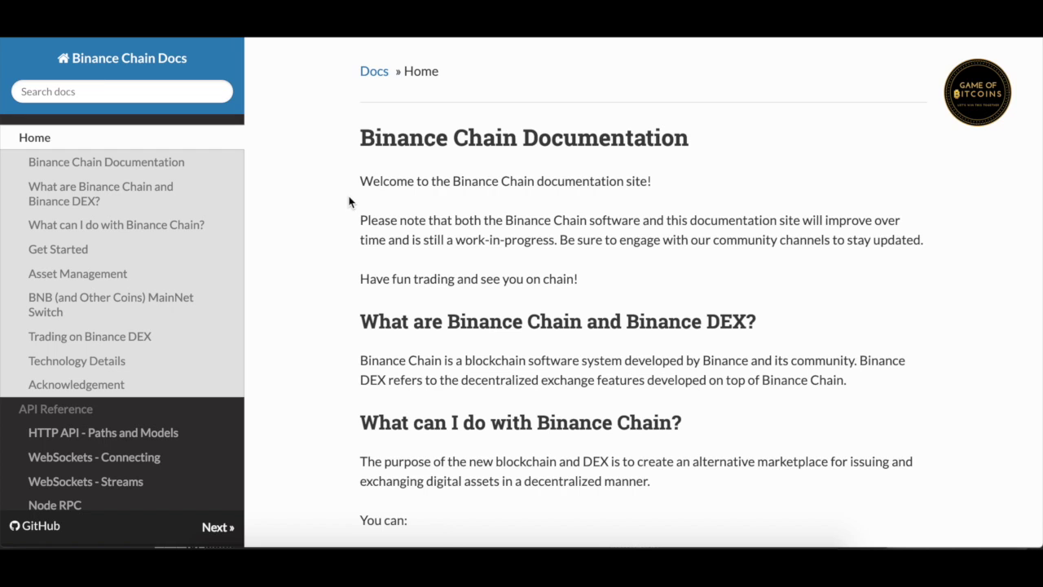
# Step: Read the Binance Chain documentation on what the chain and the DEX are and what can be done with them
pyautogui.scroll(-3, 352, 205)
pyautogui.scroll(-1, 357, 212)
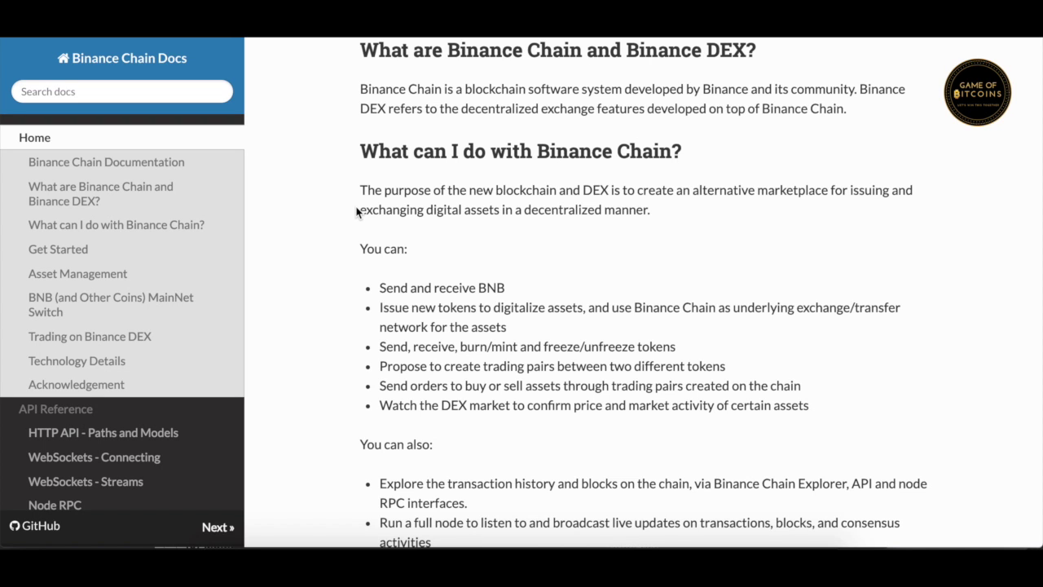
pyautogui.scroll(-2, 356, 212)
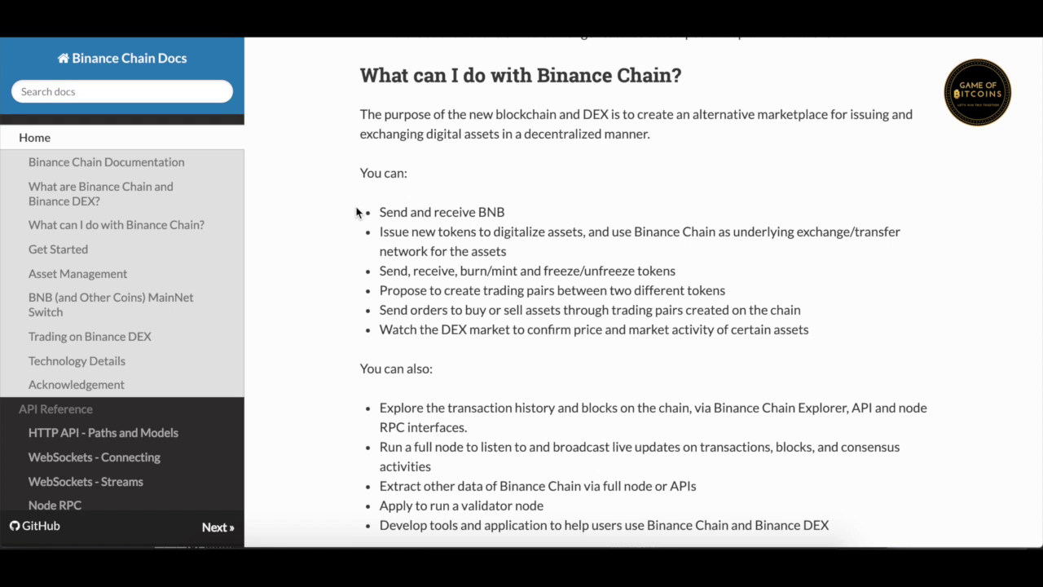
pyautogui.scroll(-2, 356, 212)
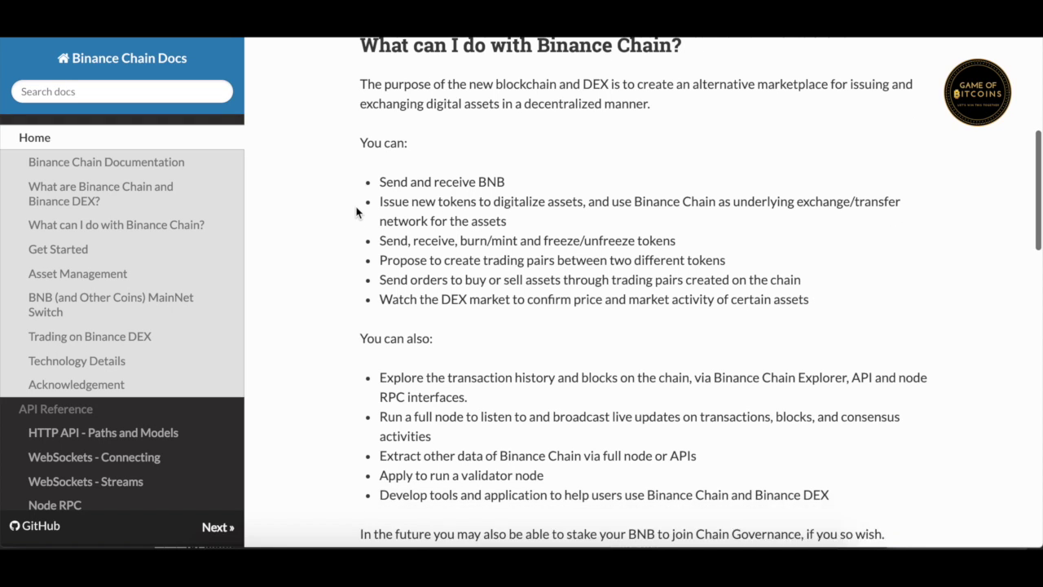
pyautogui.scroll(1, 375, 252)
pyautogui.scroll(-1, 375, 251)
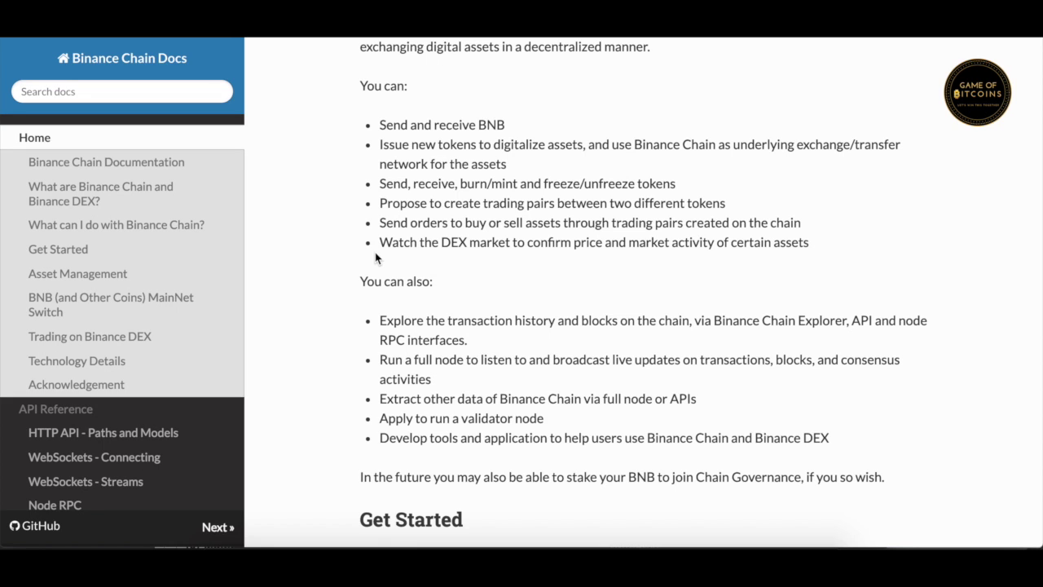
pyautogui.scroll(-1, 375, 255)
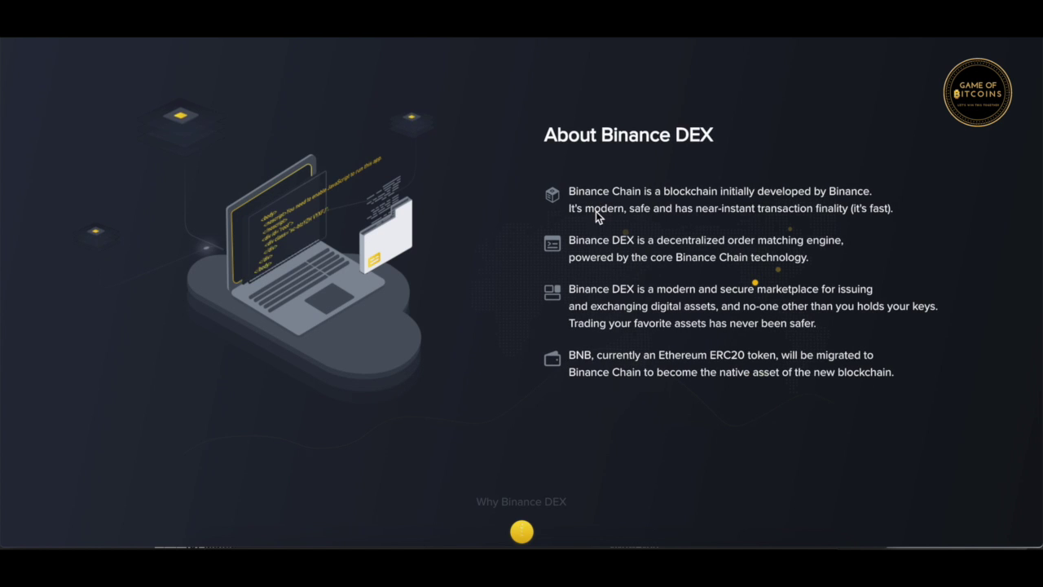
# Step: Review the Why Binance DEX section on the home page and return to the page's start
pyautogui.scroll(-5, 596, 212)
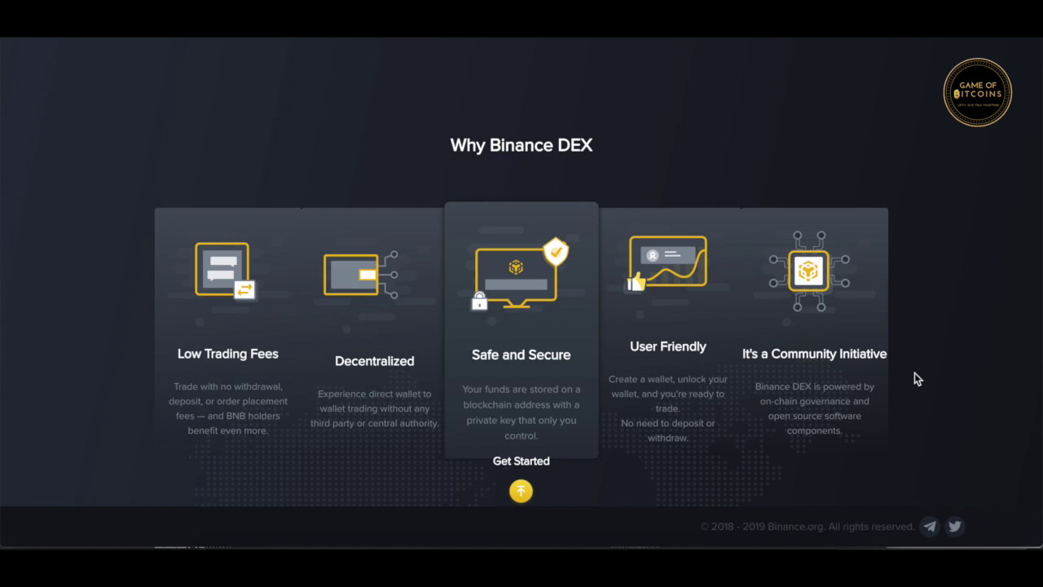
pyautogui.scroll(-2, 914, 372)
pyautogui.scroll(2, 914, 378)
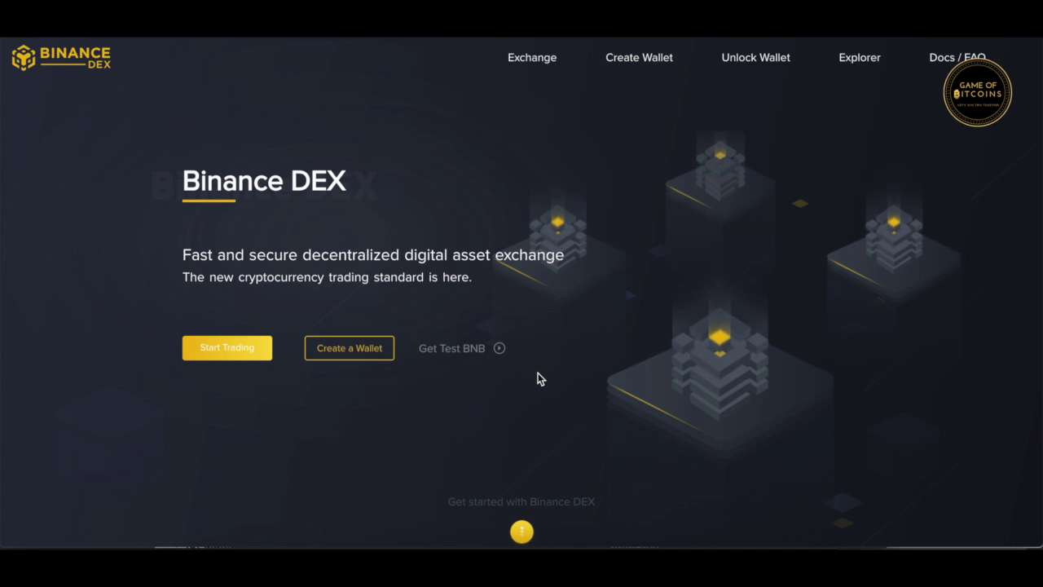
# Step: Start creating a new wallet and go through all pages of the Wallet Creation Tutorial
pyautogui.click(637, 65)
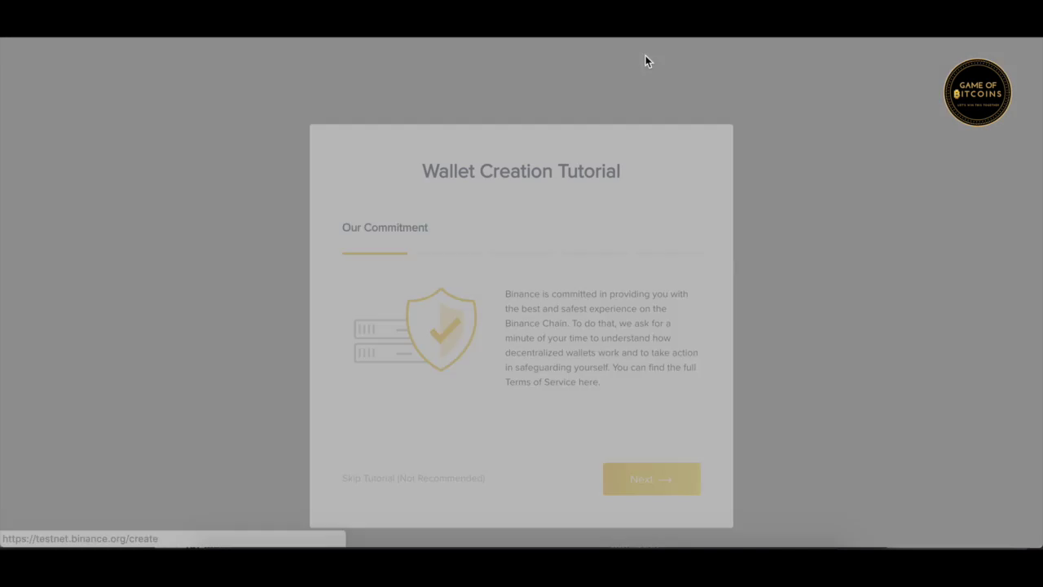
pyautogui.click(663, 498)
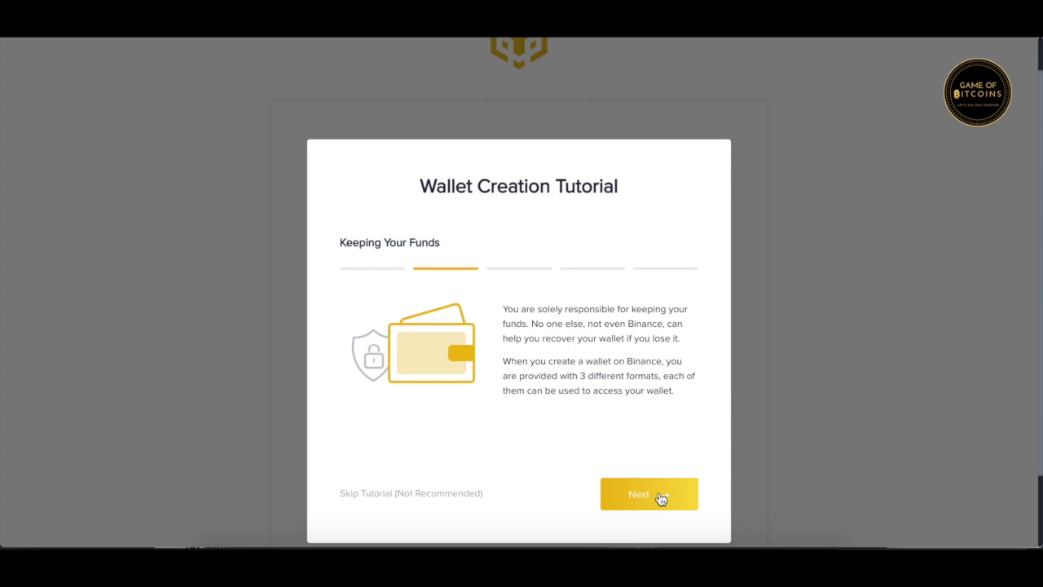
pyautogui.click(662, 498)
pyautogui.click(661, 498)
pyautogui.click(661, 498)
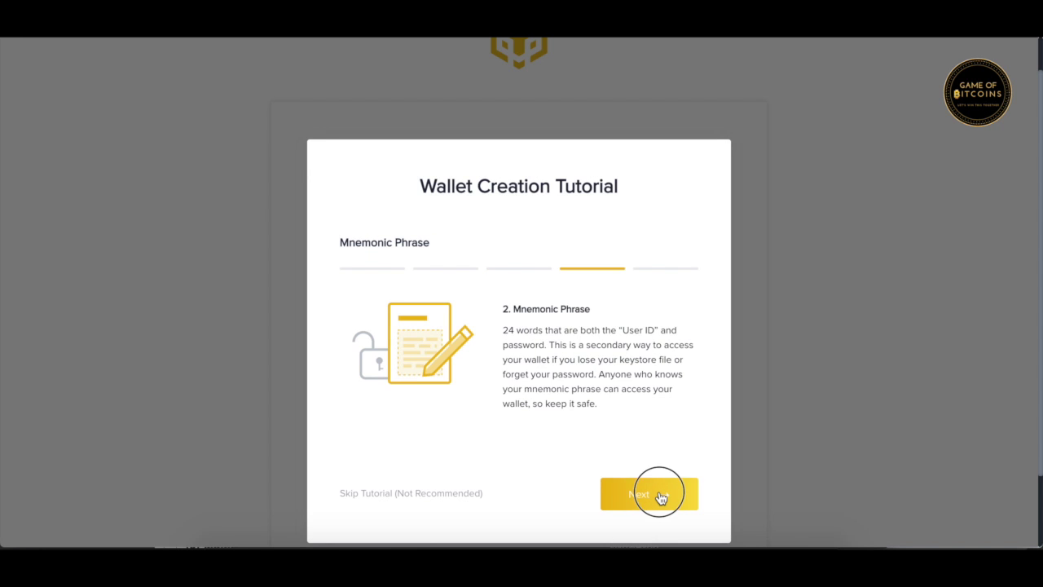
pyautogui.click(661, 498)
pyautogui.scroll(-1, 750, 271)
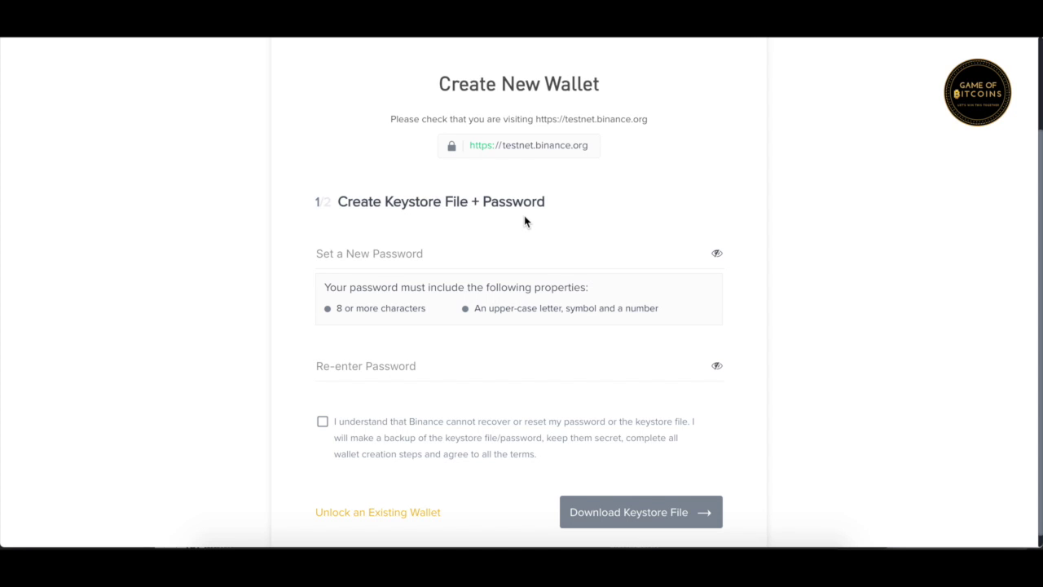
# Step: Set and confirm the new wallet password, and download the keystore file with the backup terms accepted
pyautogui.click(401, 250)
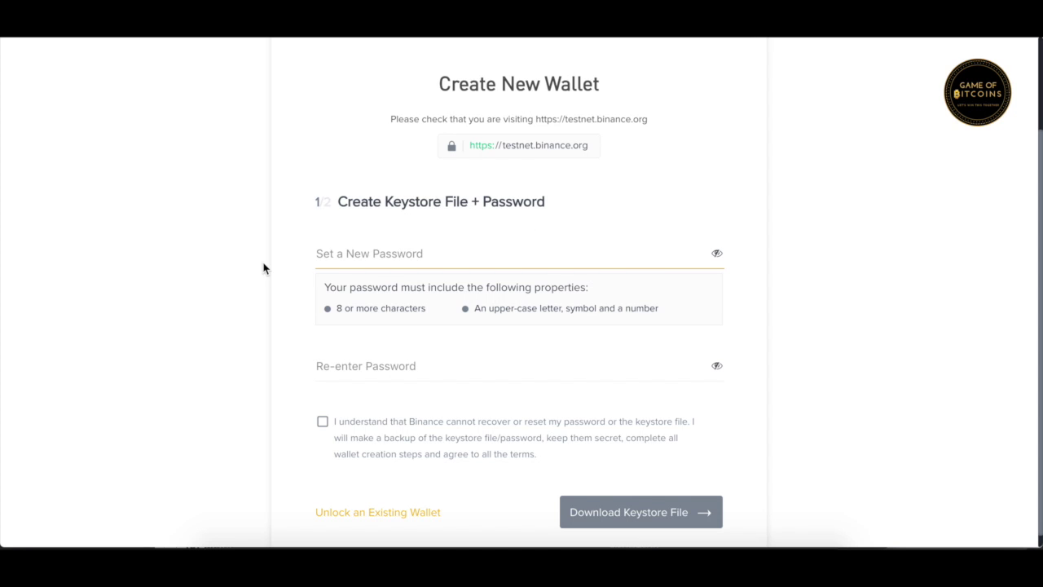
pyautogui.write('•••••••••••')
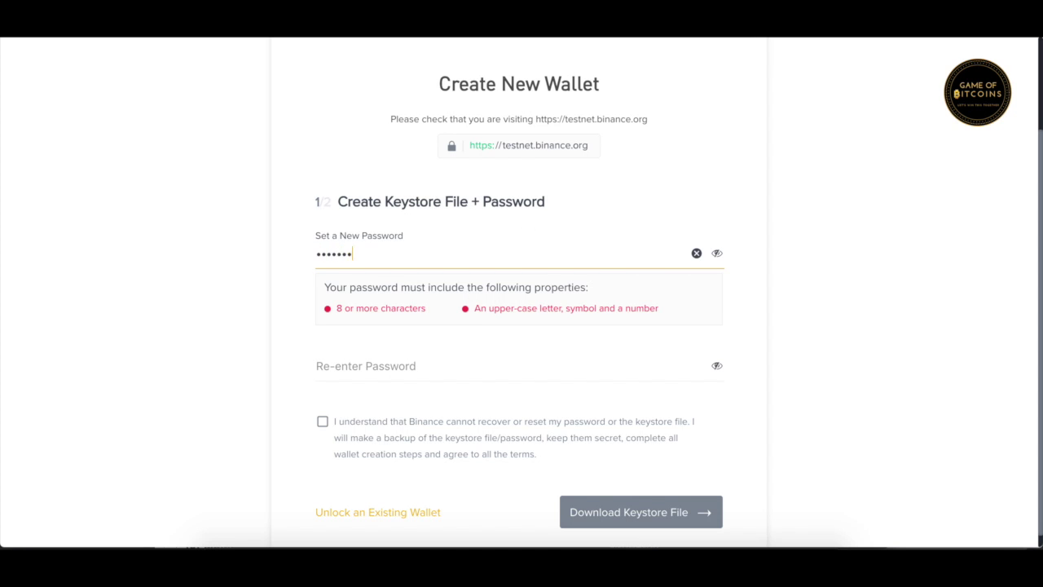
pyautogui.click(350, 369)
pyautogui.write('•••••••')
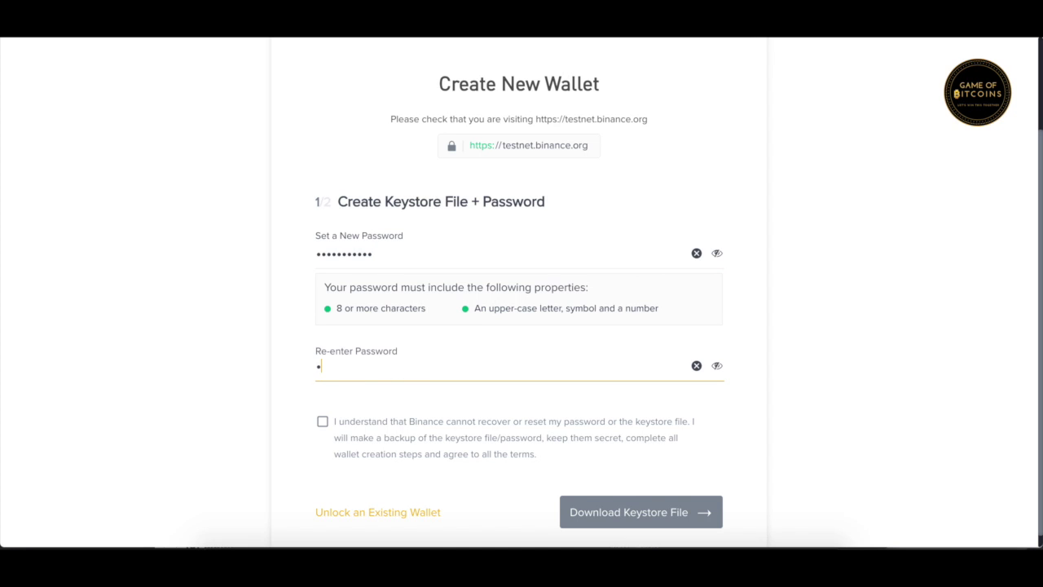
pyautogui.write('••••')
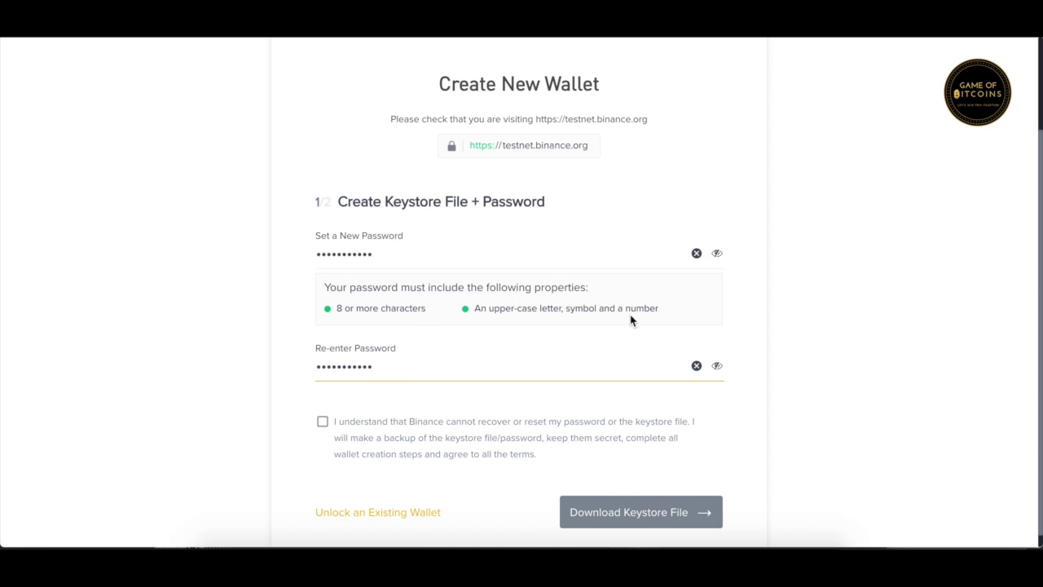
pyautogui.click(322, 423)
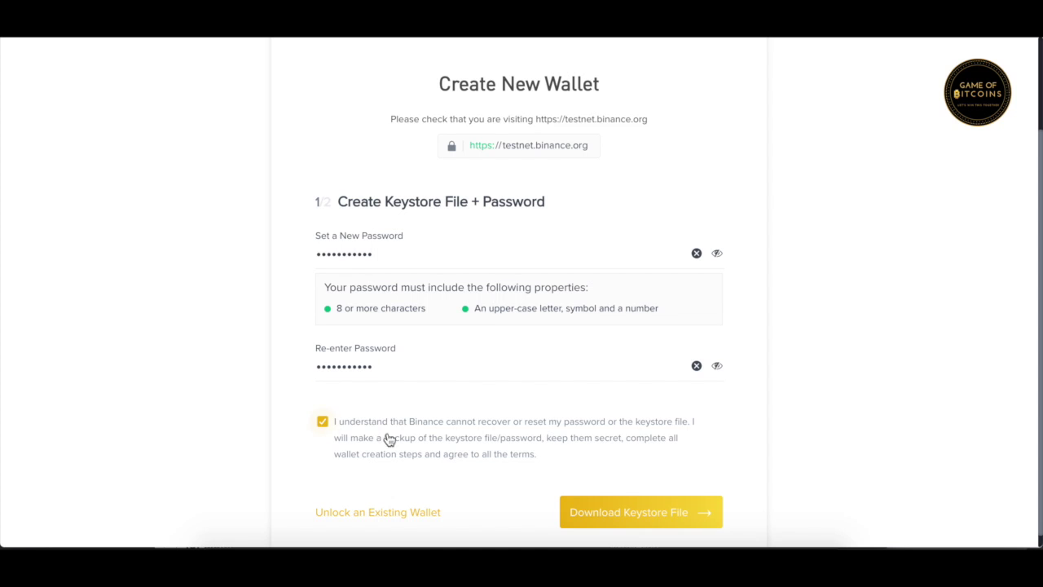
pyautogui.click(628, 516)
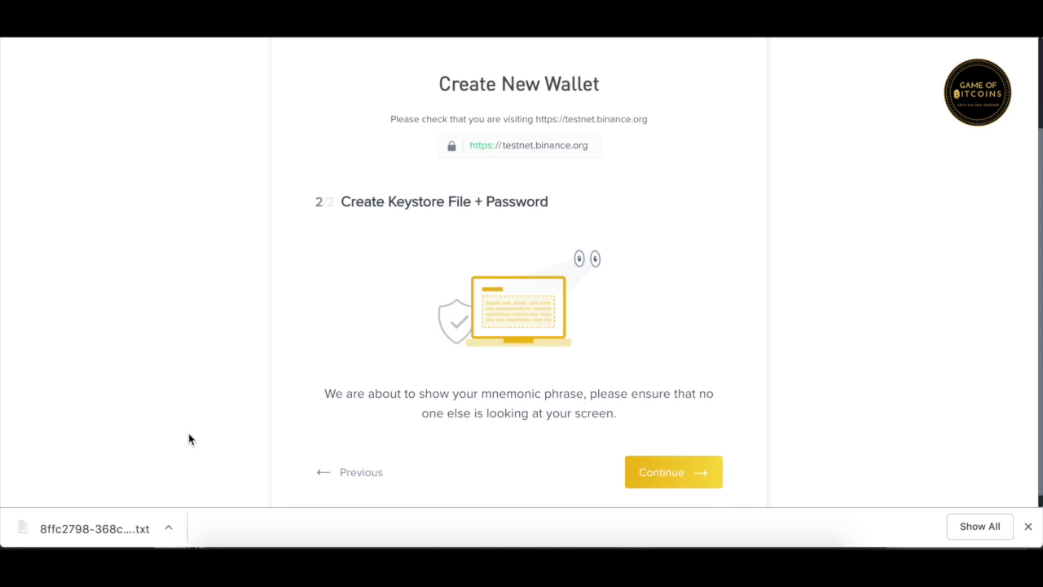
# Step: Reveal the new wallet's mnemonic phrase and view its private key
pyautogui.click(662, 478)
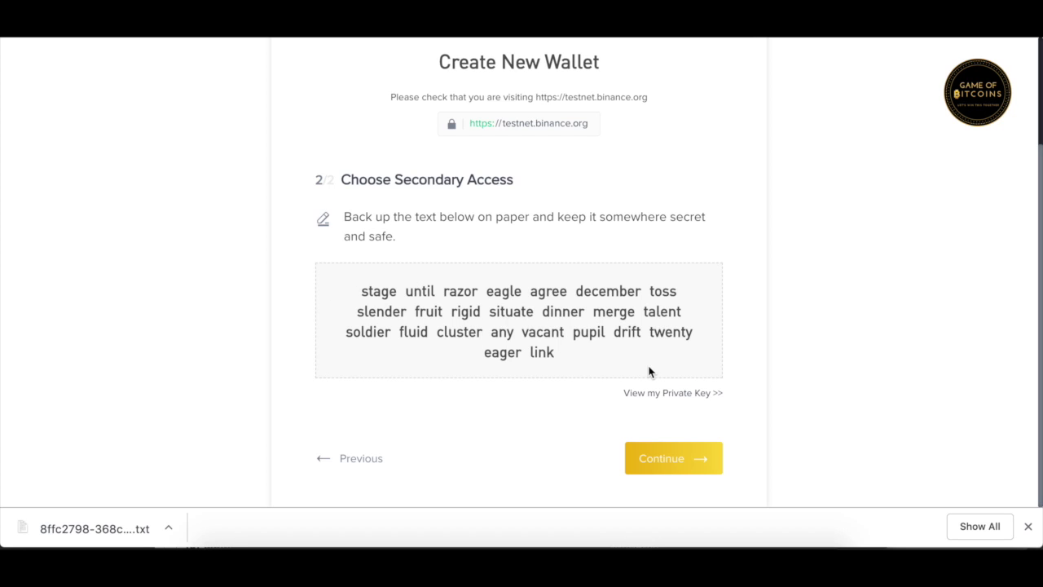
pyautogui.click(687, 393)
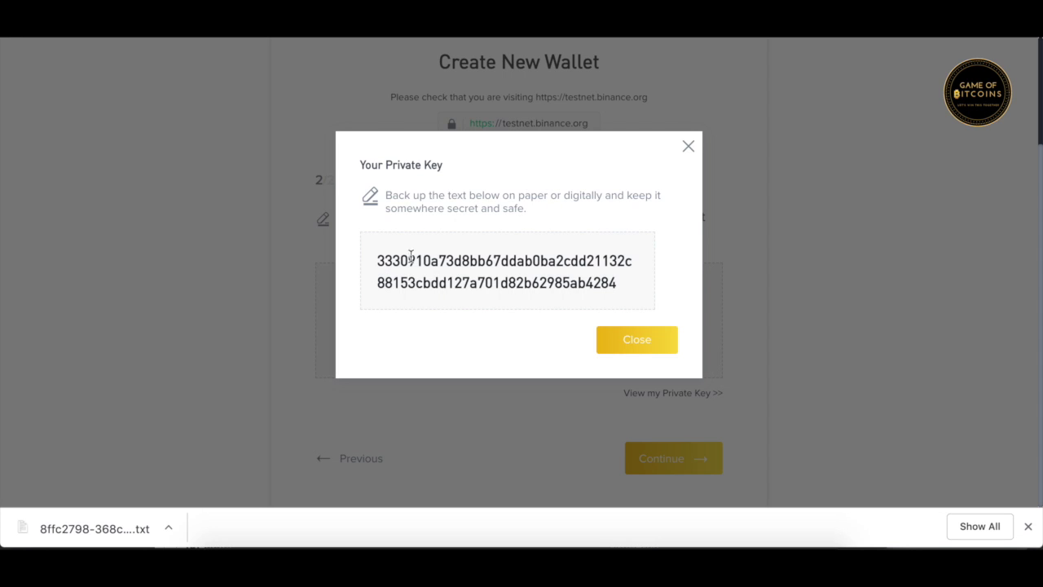
pyautogui.click(618, 346)
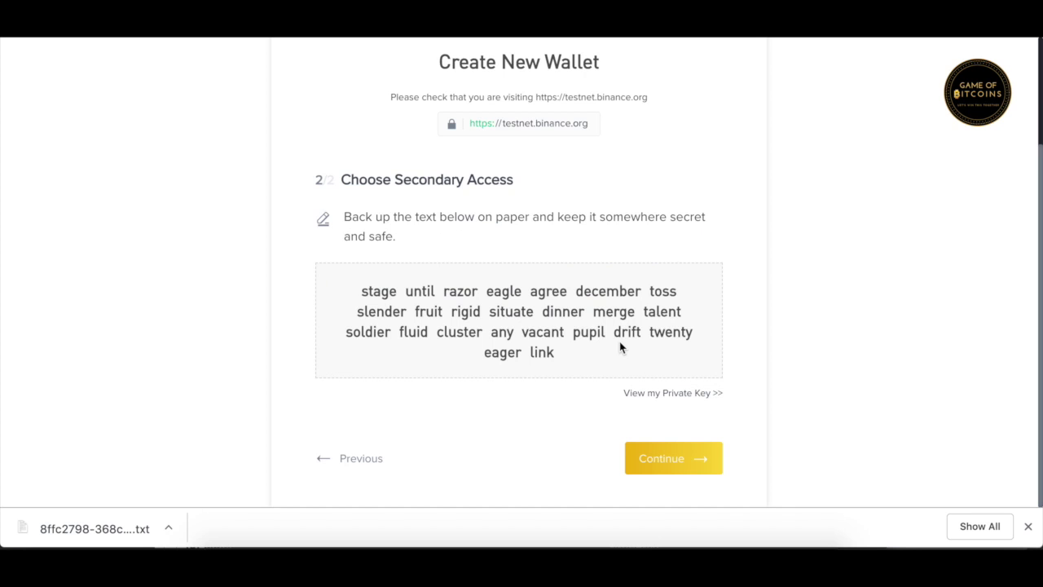
# Step: Confirm that the mnemonic phrase has been noted down and proceed to unlocking the wallet
pyautogui.click(672, 456)
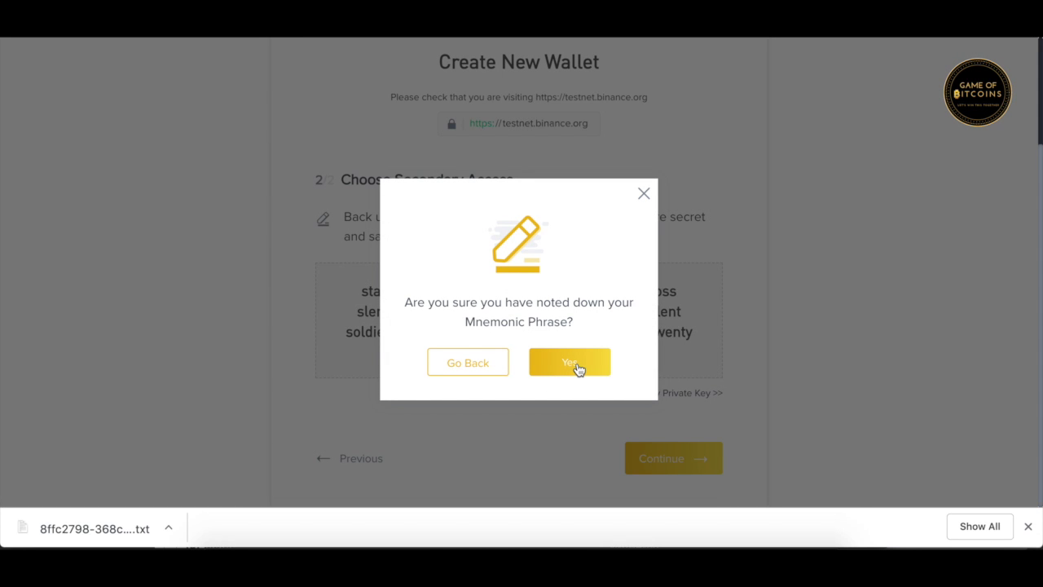
pyautogui.click(575, 365)
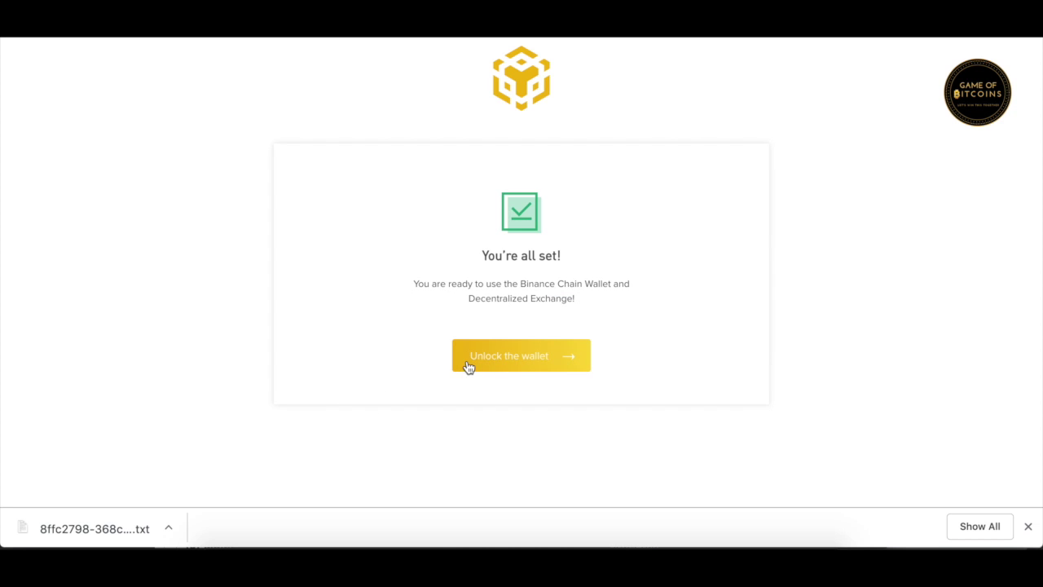
pyautogui.click(516, 359)
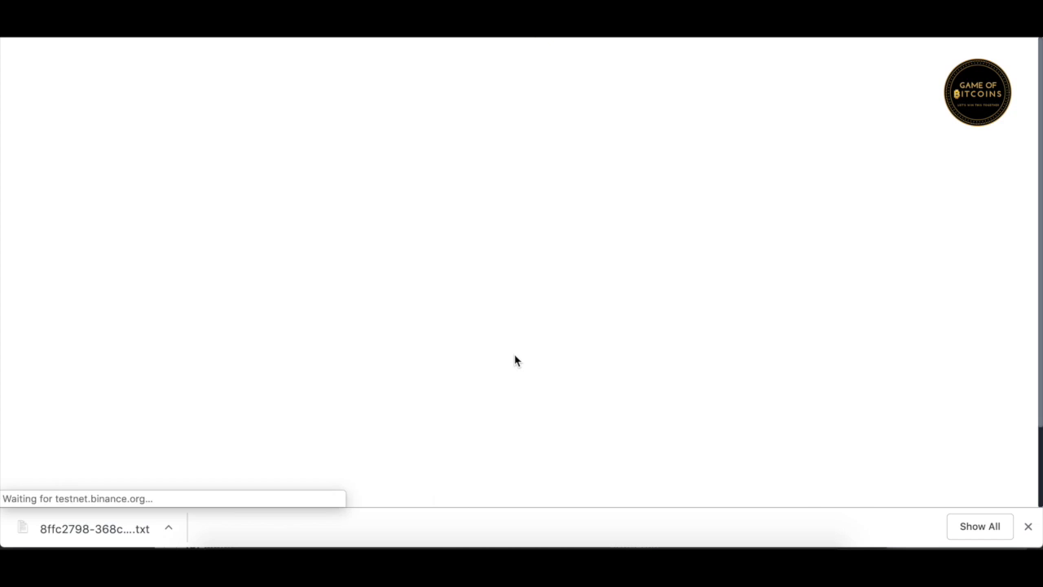
# Step: Look through the wallet unlock methods, including Mnemonic Phrase and View Only
pyautogui.scroll(-2, 804, 215)
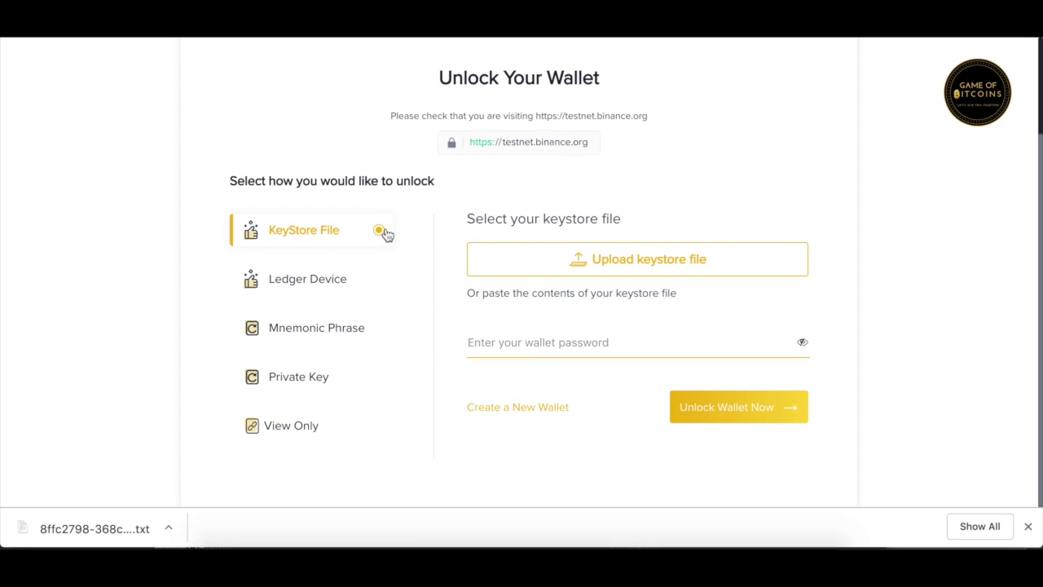
pyautogui.click(391, 292)
pyautogui.click(359, 334)
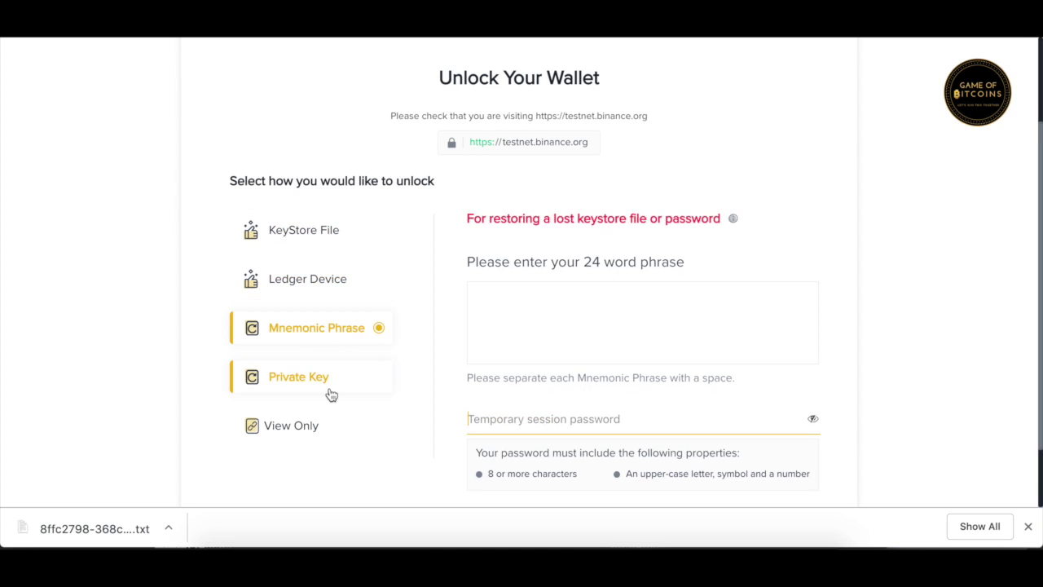
pyautogui.click(309, 439)
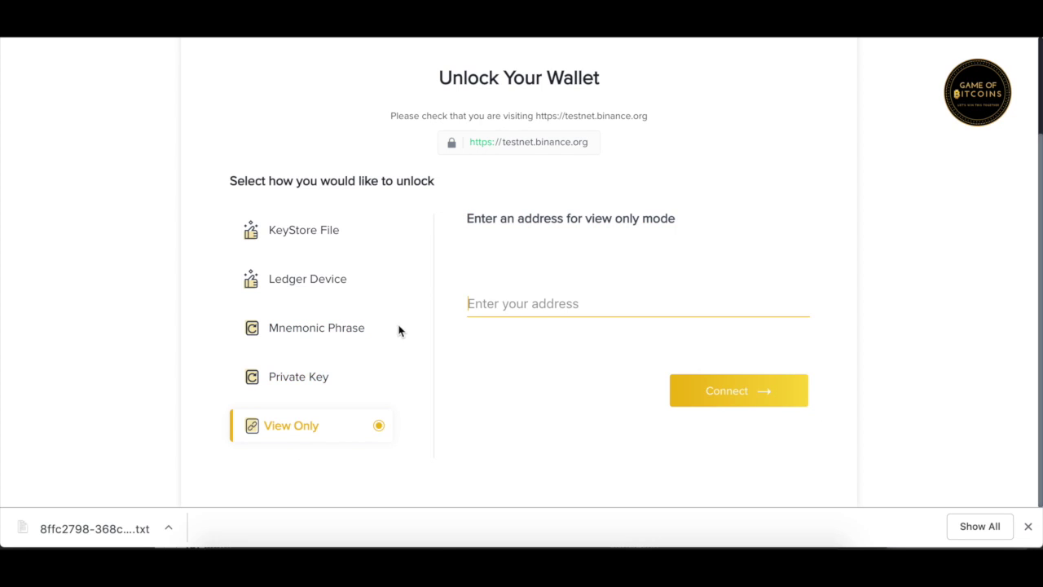
# Step: Unlock the wallet by Mnemonic Phrase, pasting the 24-word phrase and entering a temporary session password
pyautogui.click(345, 336)
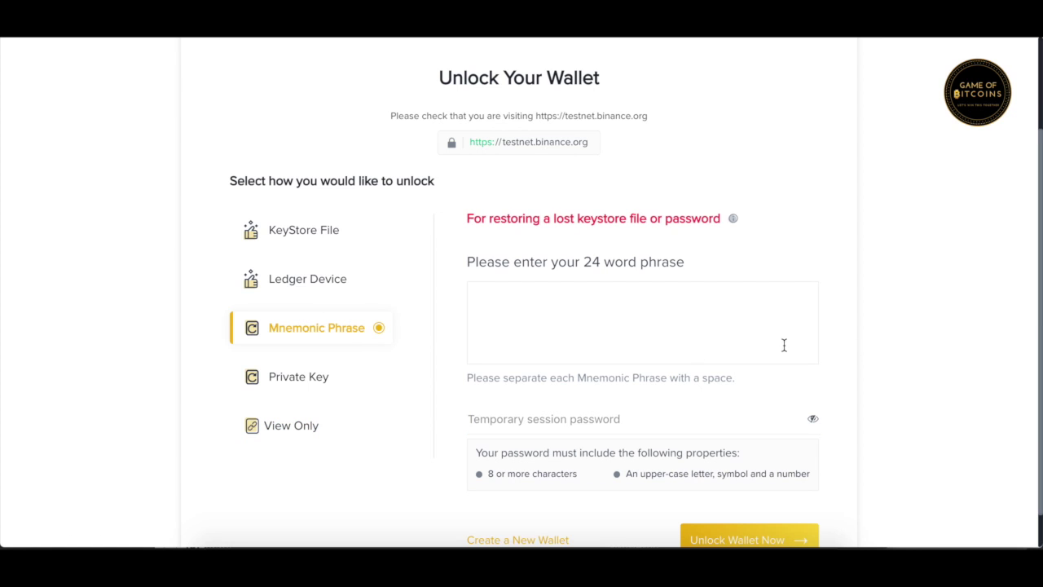
pyautogui.click(694, 322)
pyautogui.hotkey('ctrl', 'v')
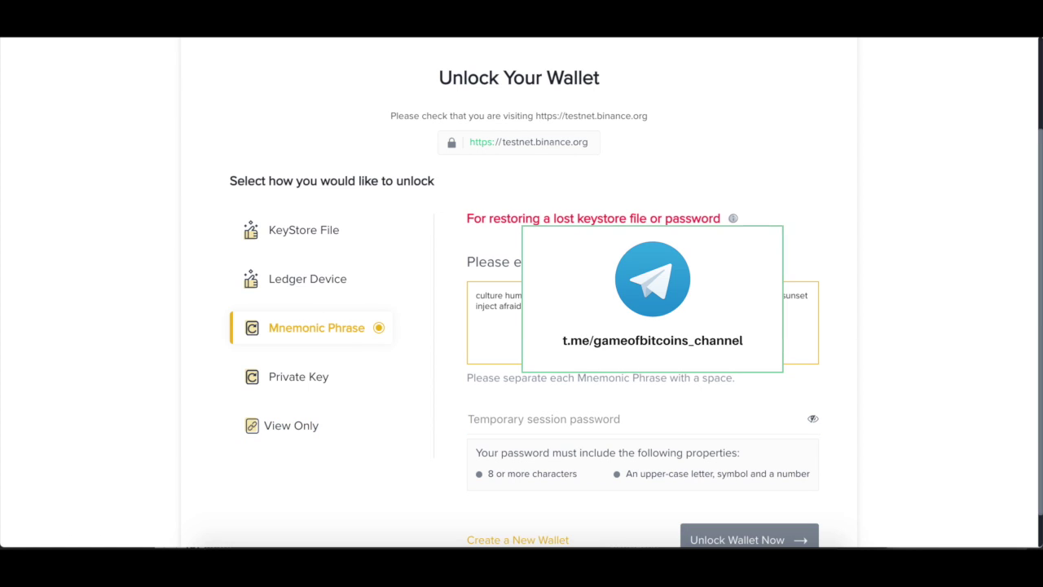
pyautogui.click(610, 418)
pyautogui.write('•••••••')
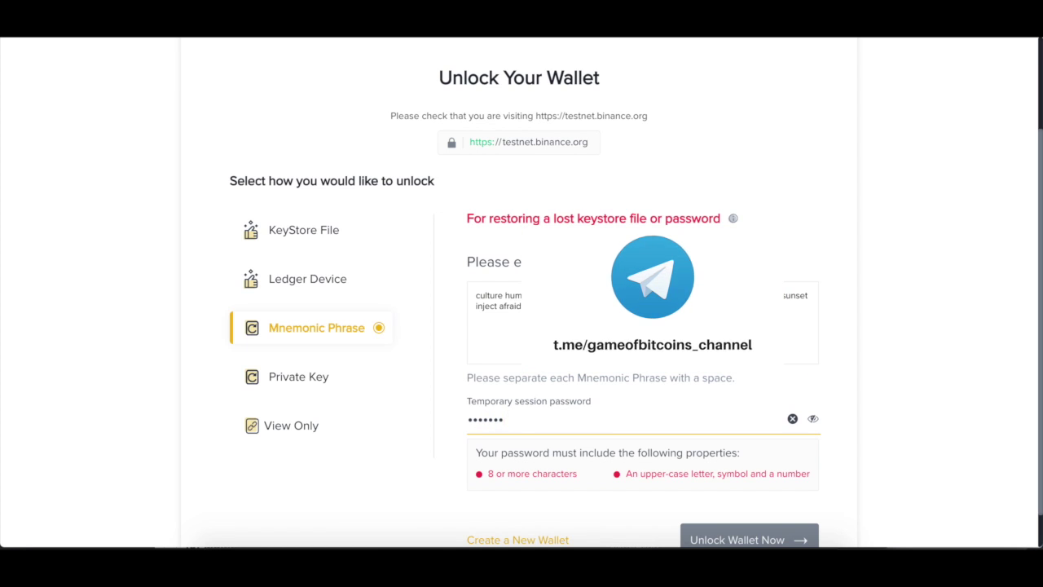
pyautogui.write('••••')
pyautogui.scroll(-1, 861, 325)
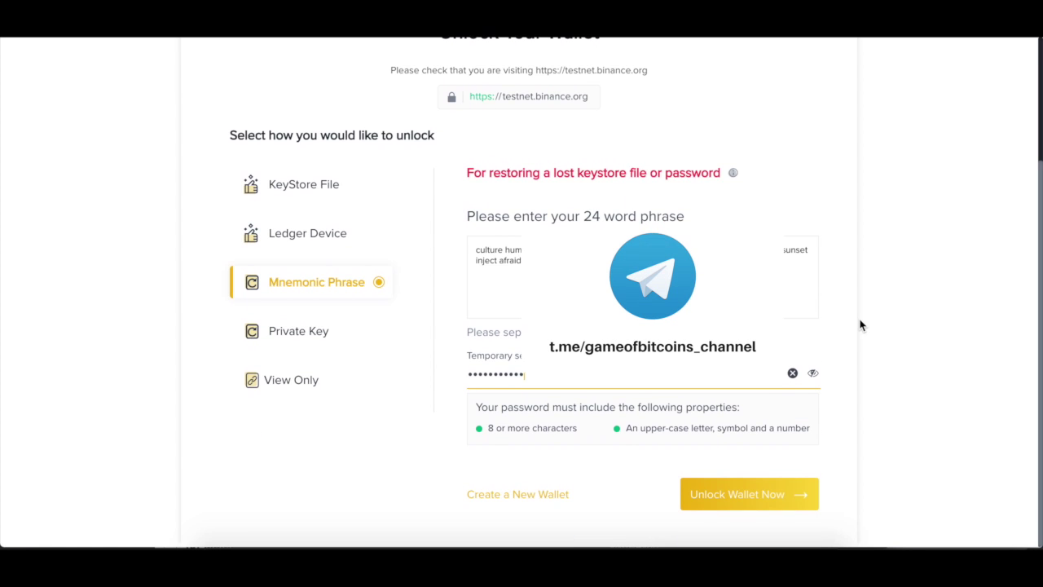
pyautogui.click(709, 506)
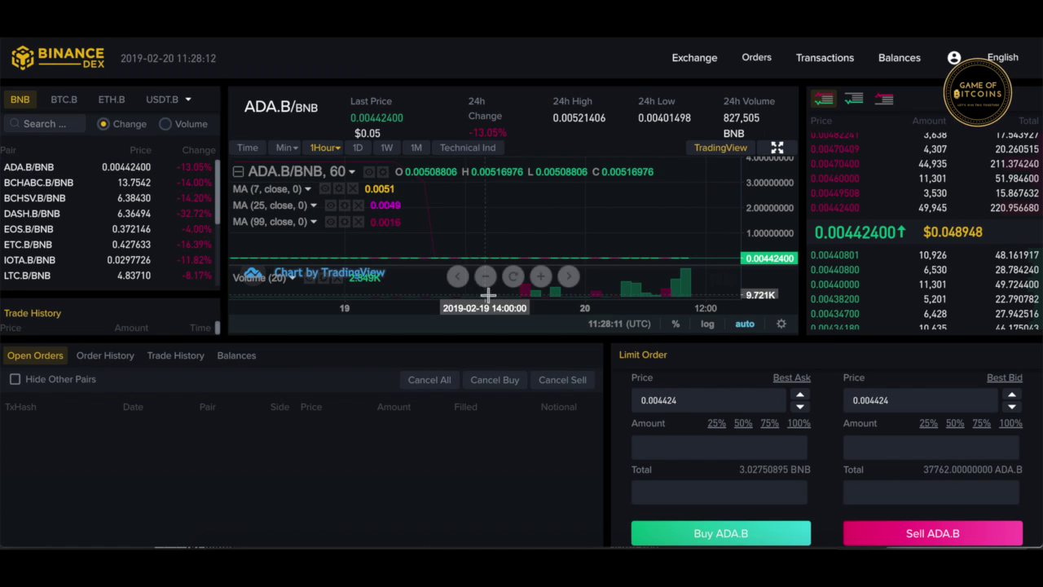
# Step: Open the balances of the unlocked wallet
pyautogui.click(900, 59)
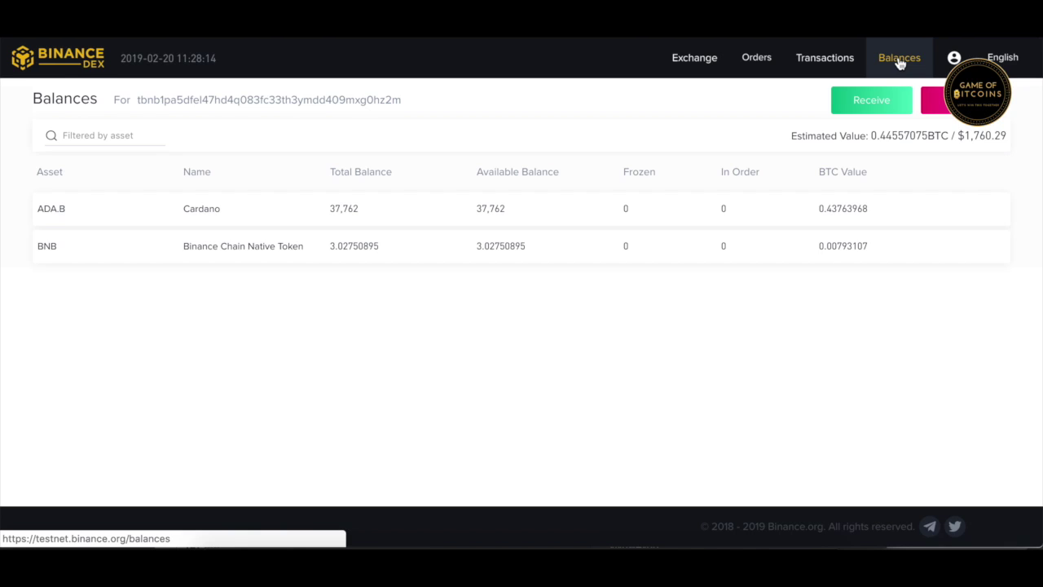
# Step: View the wallet's receiving address and QR code, highlight the full address, and close the address window
pyautogui.click(894, 106)
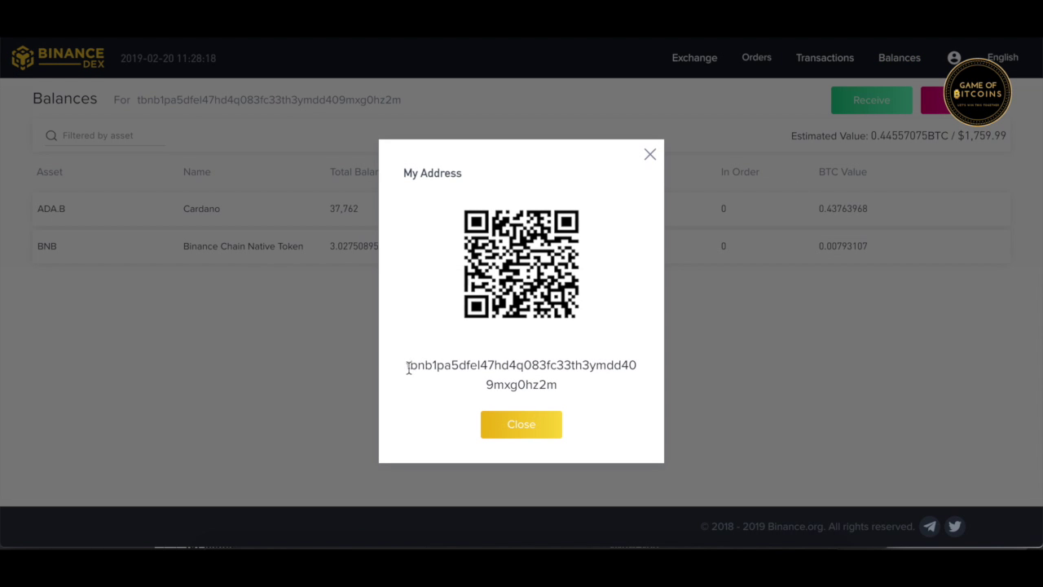
pyautogui.click(406, 366)
pyautogui.click(411, 366)
pyautogui.moveTo(405, 366); pyautogui.dragTo(584, 389)
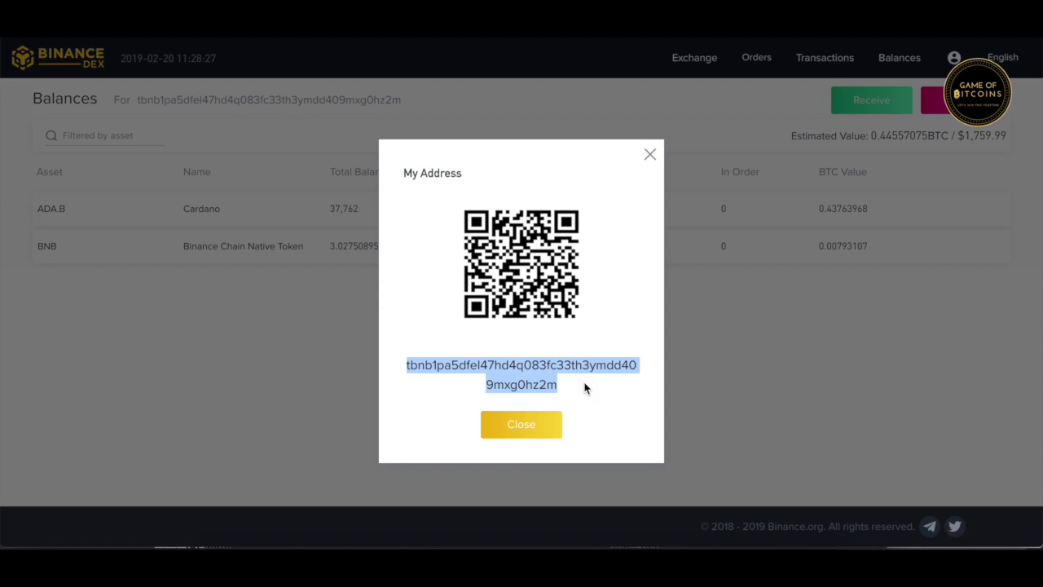
pyautogui.click(518, 427)
pyautogui.click(79, 57)
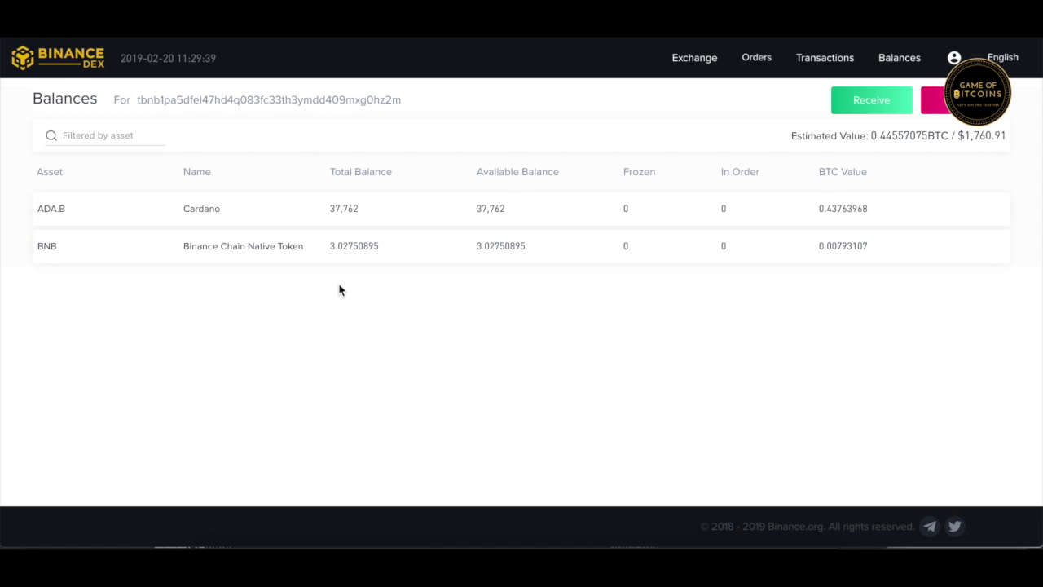
# Step: Review the wallet's transaction history, open orders, order history and trade history
pyautogui.click(846, 58)
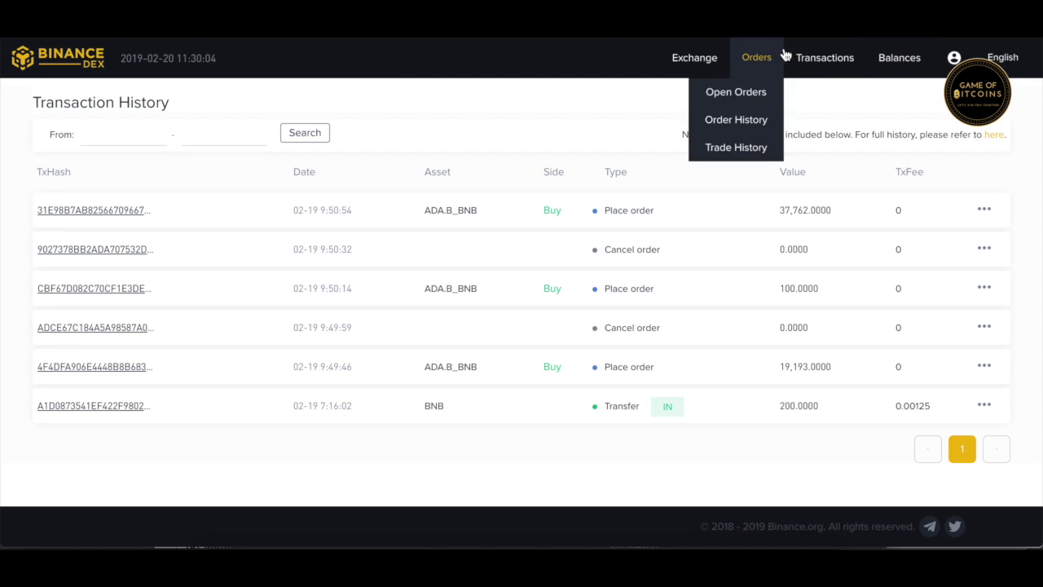
pyautogui.moveTo(766, 67)
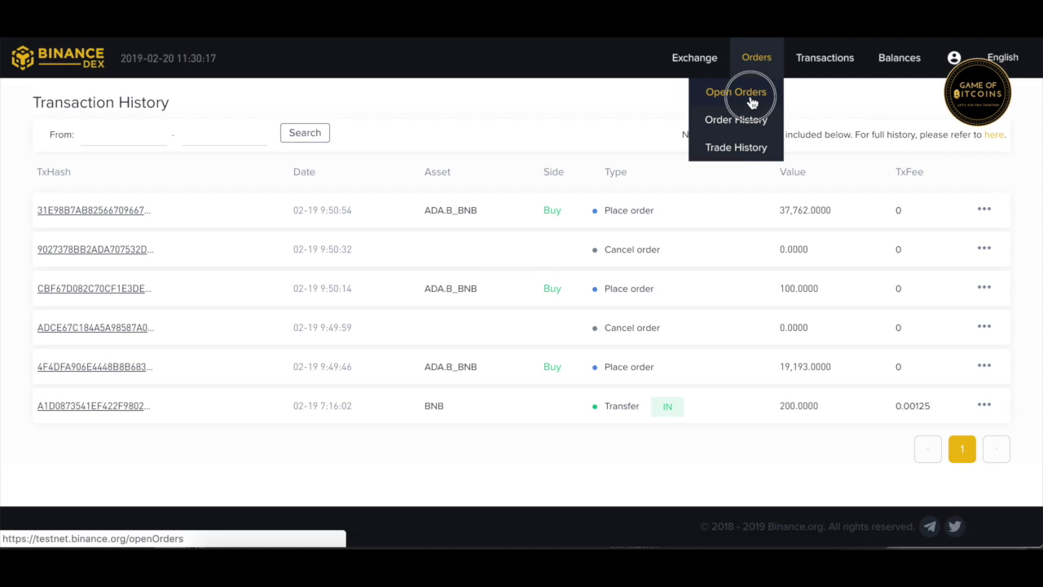
pyautogui.click(751, 100)
pyautogui.moveTo(749, 67)
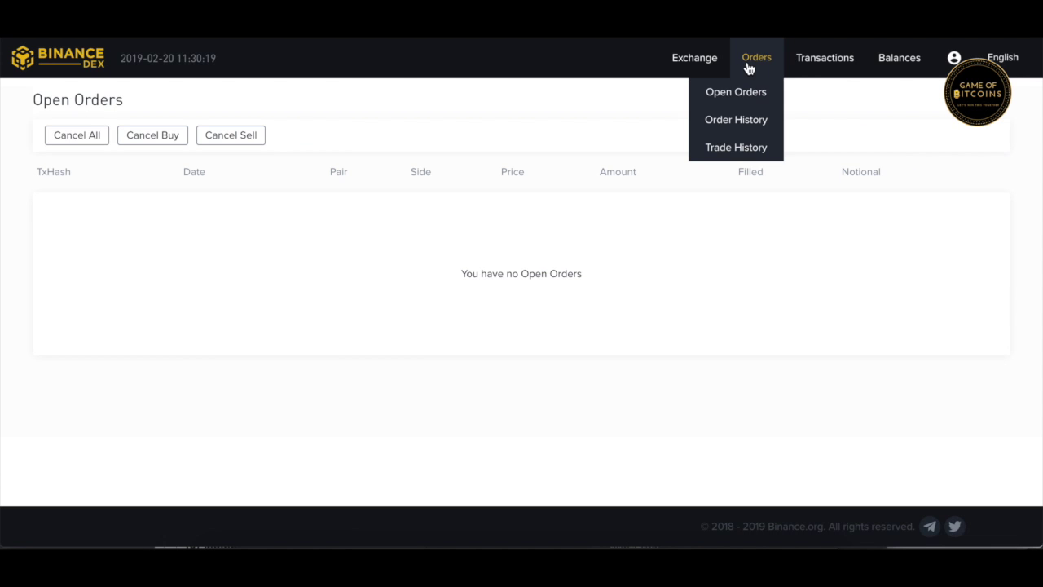
pyautogui.click(723, 119)
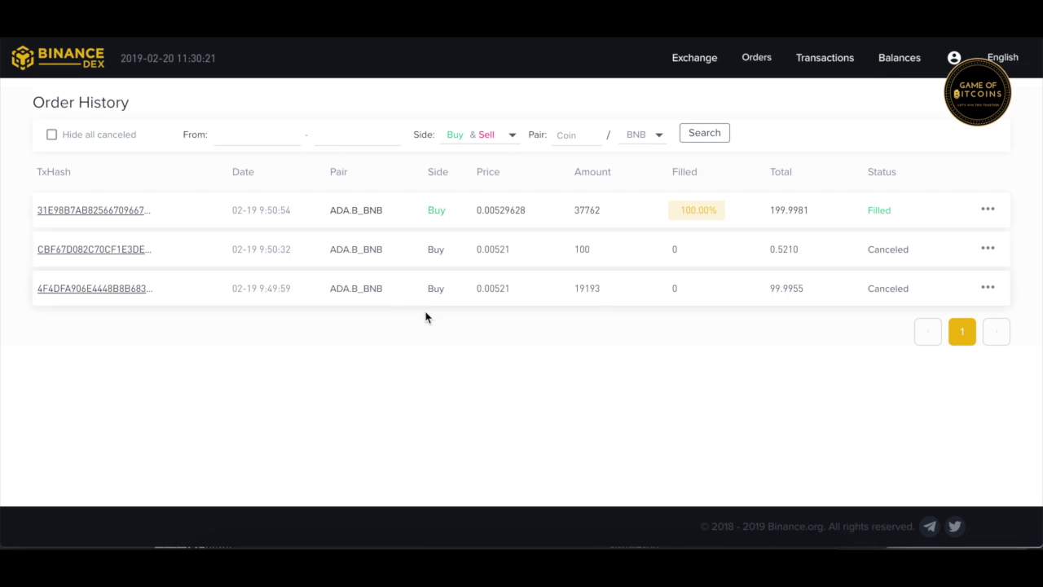
pyautogui.moveTo(758, 65)
pyautogui.click(728, 147)
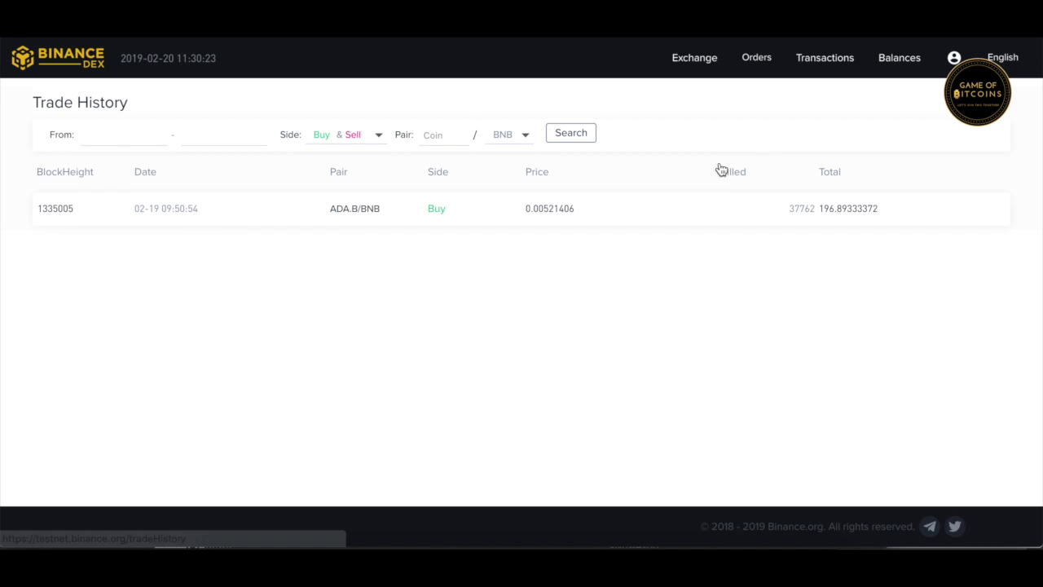
pyautogui.moveTo(758, 52)
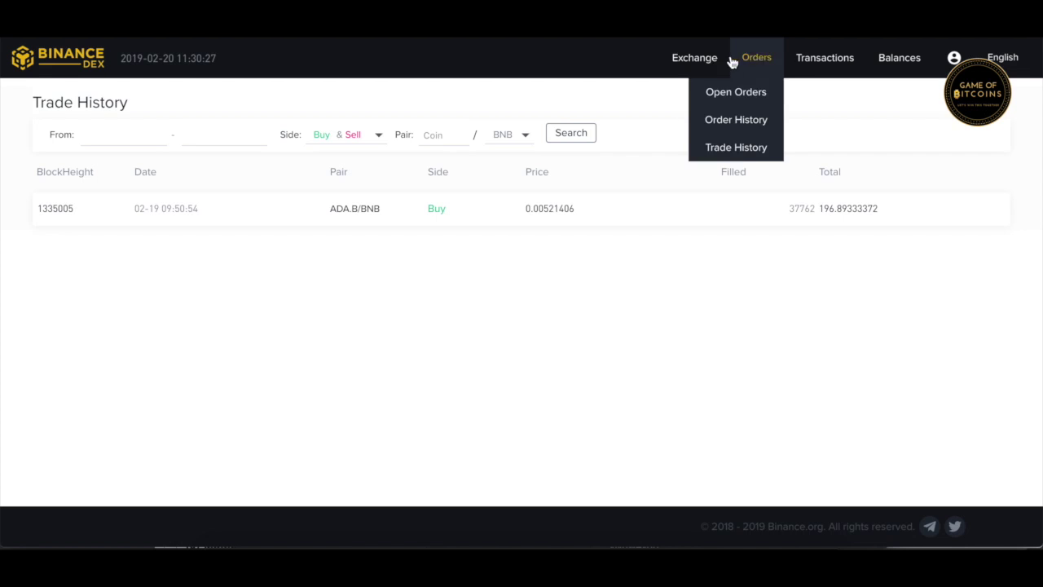
# Step: Place a limit buy order on ADA.B/BNB at the ask price 0.00442400, using 100% of the available BNB for 684 ADA.B
pyautogui.click(694, 59)
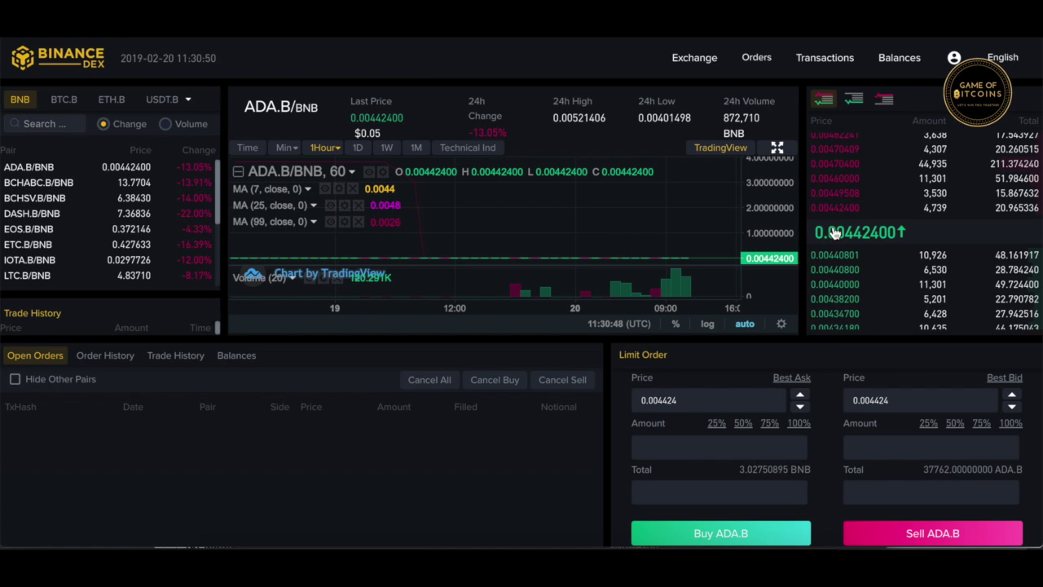
pyautogui.click(851, 213)
pyautogui.click(802, 427)
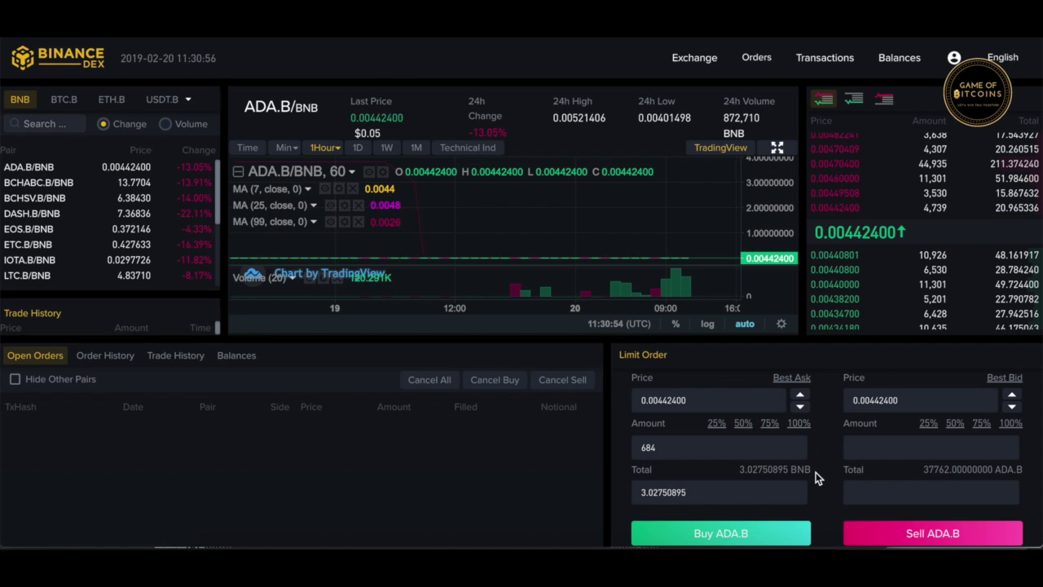
pyautogui.click(698, 535)
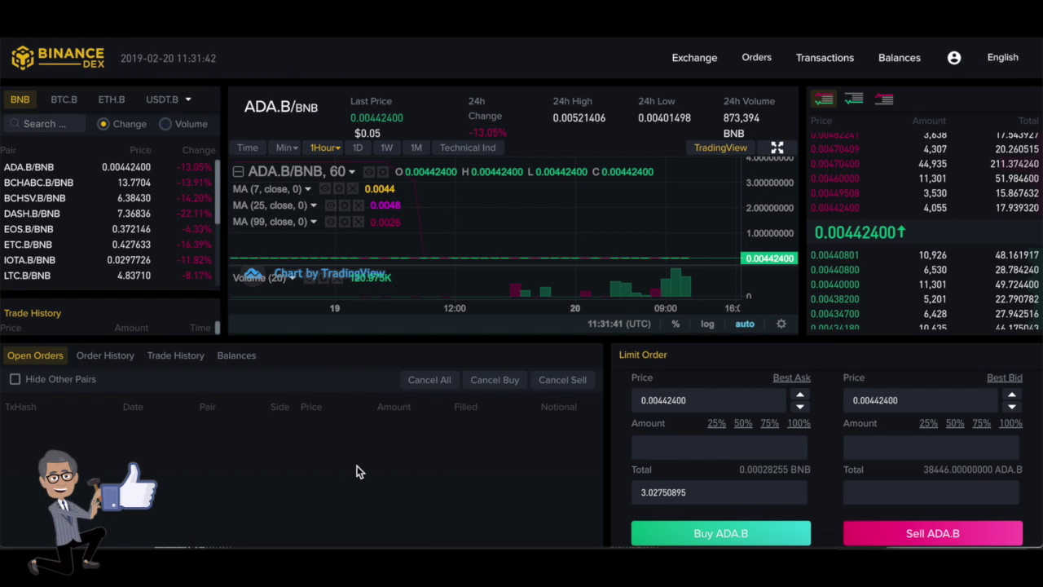
# Step: Check the ADA.B purchase in the trade history, the wallet balances and the transaction history
pyautogui.click(176, 356)
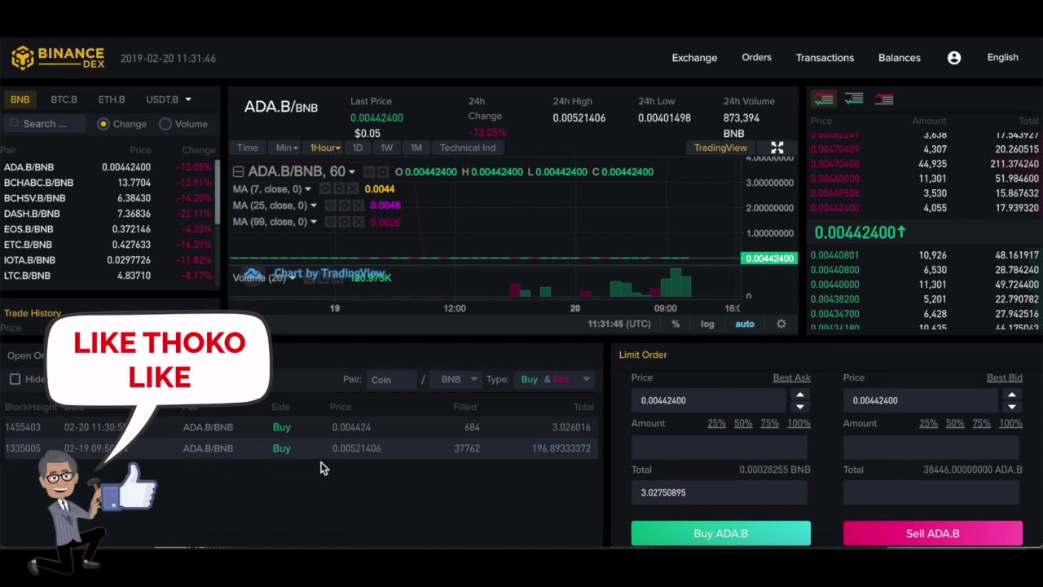
pyautogui.click(894, 65)
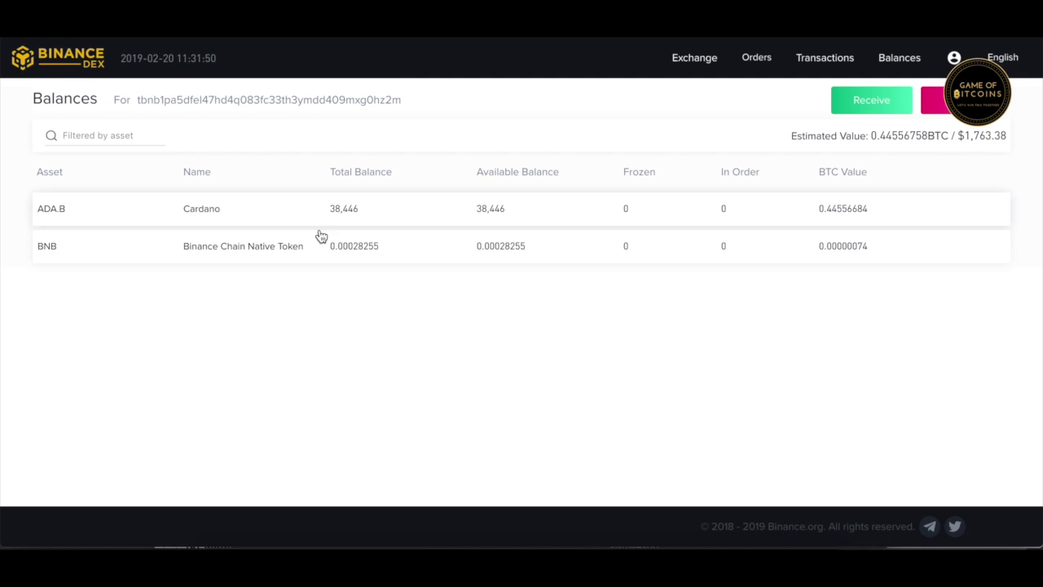
pyautogui.click(831, 63)
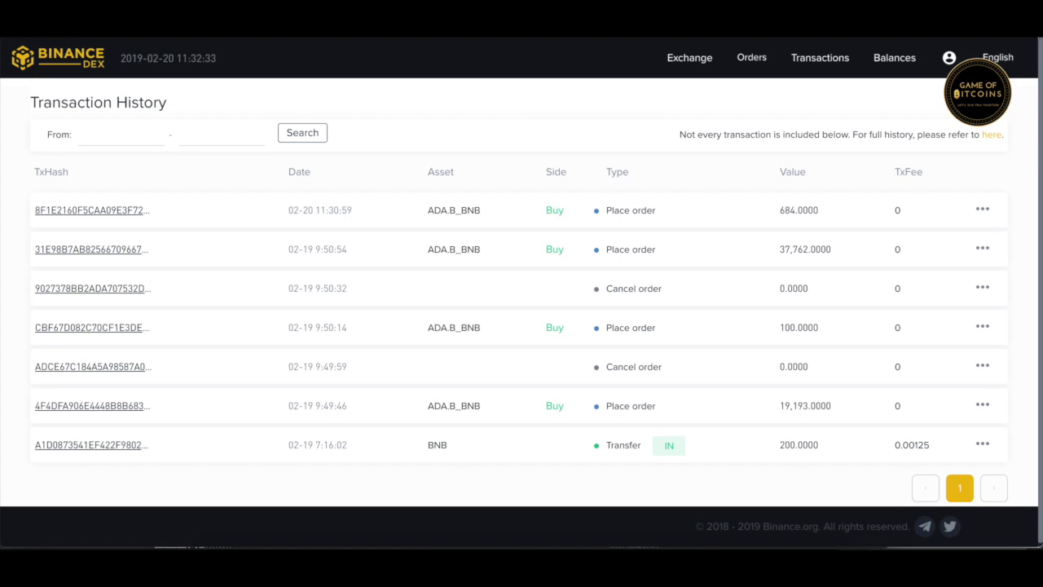
# Step: Switch to the Binance Chain Explorer and examine its latest blocks, transactions, BNB price chart and chain statistics
pyautogui.hotkey('ctrl', 'Tab')
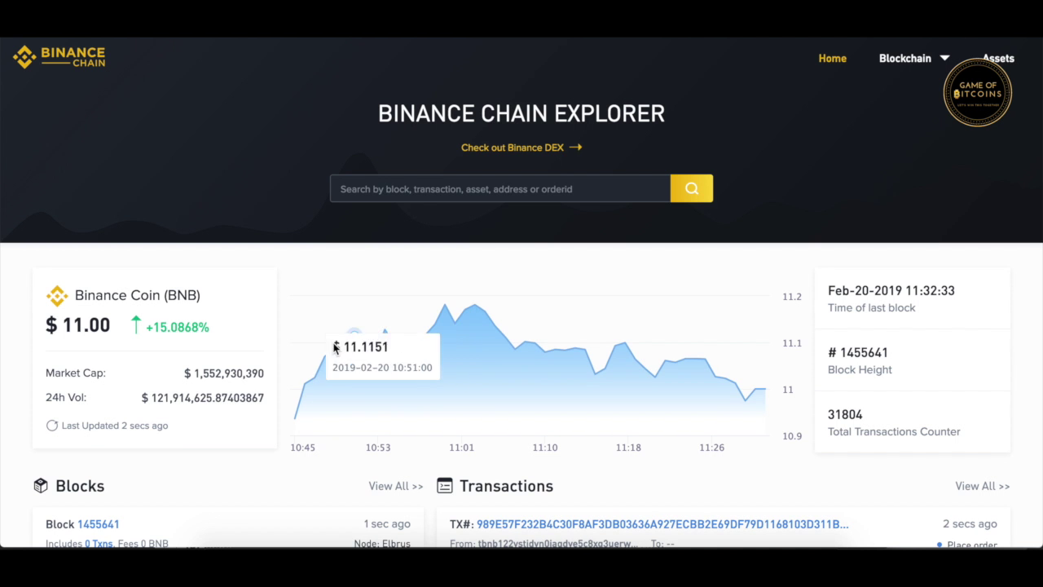
pyautogui.scroll(-4, 318, 346)
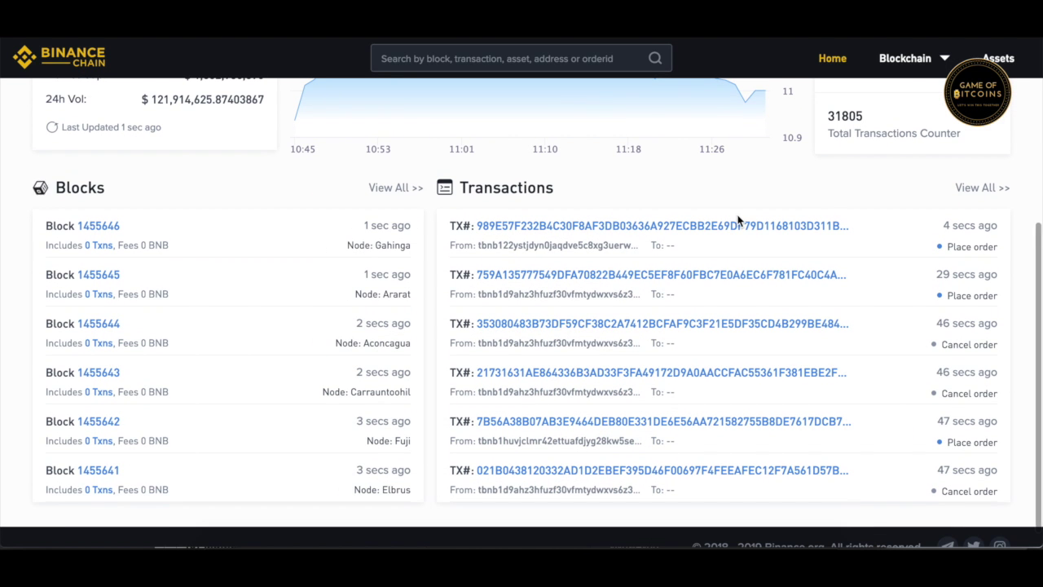
pyautogui.scroll(-1, 804, 235)
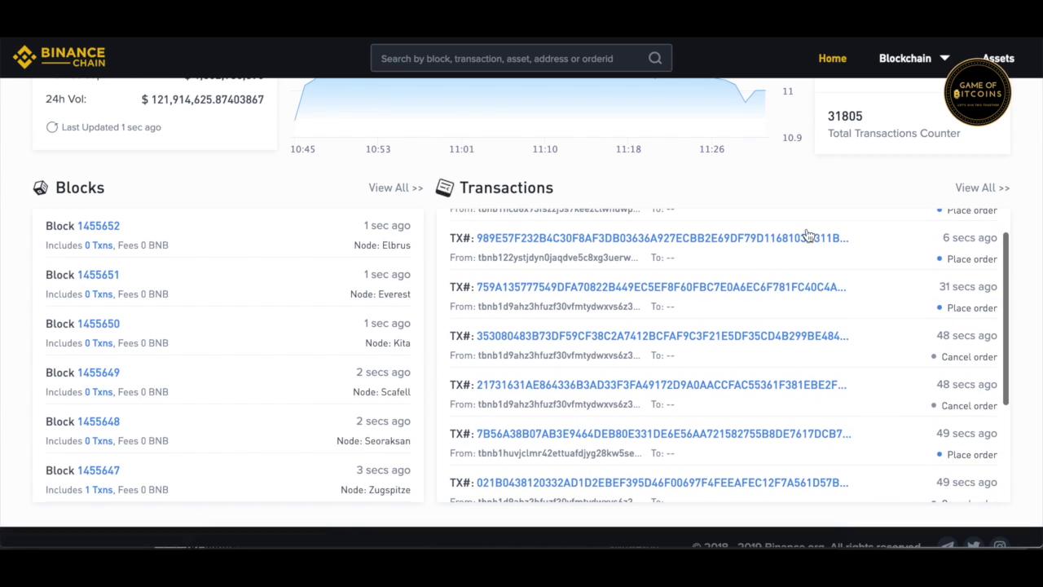
pyautogui.scroll(1, 669, 326)
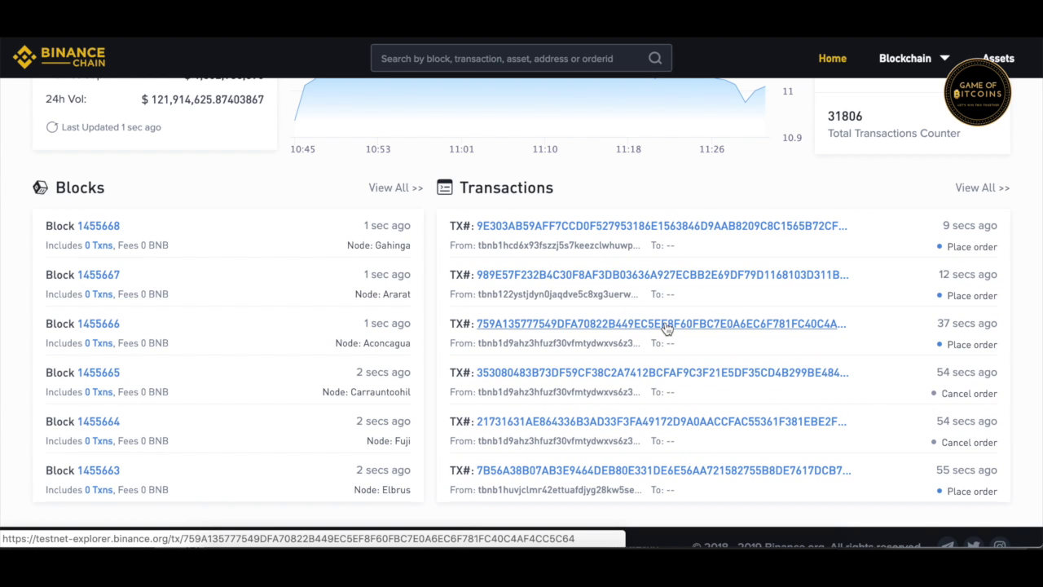
pyautogui.scroll(-1, 880, 251)
pyautogui.scroll(1, 880, 251)
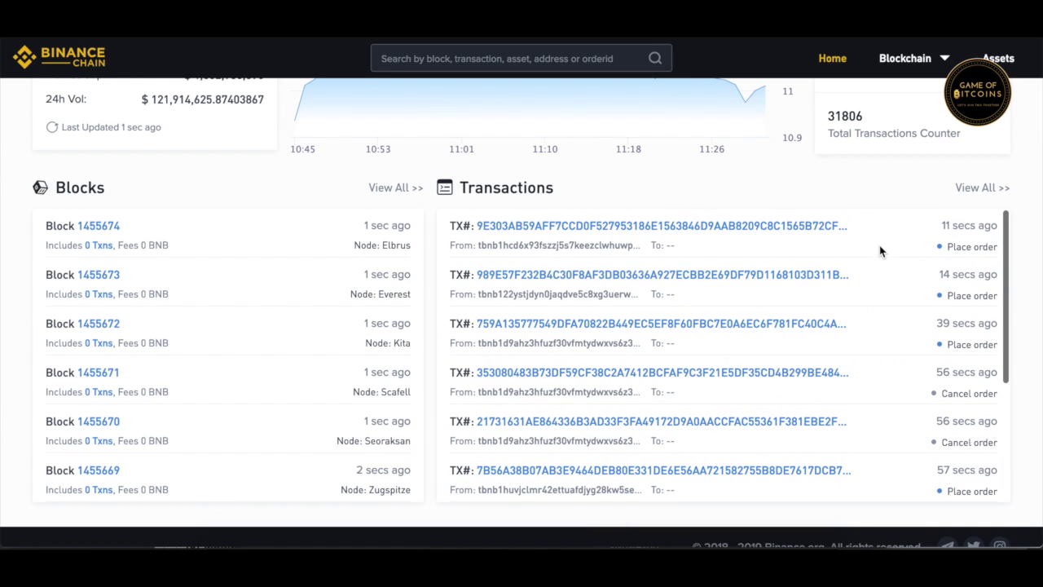
pyautogui.scroll(1, 848, 176)
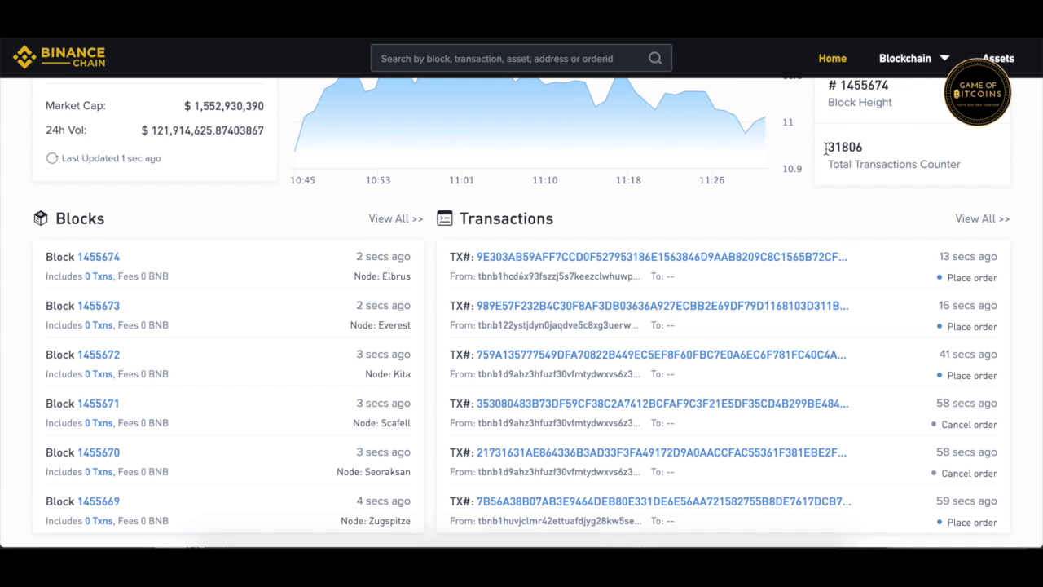
pyautogui.scroll(1, 827, 216)
pyautogui.scroll(2, 827, 214)
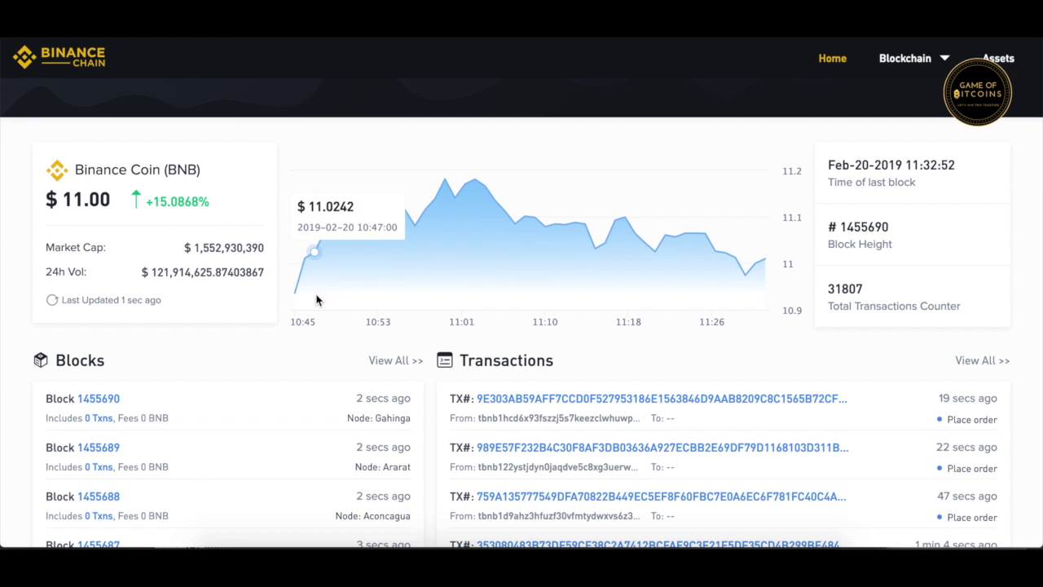
pyautogui.scroll(-3, 423, 379)
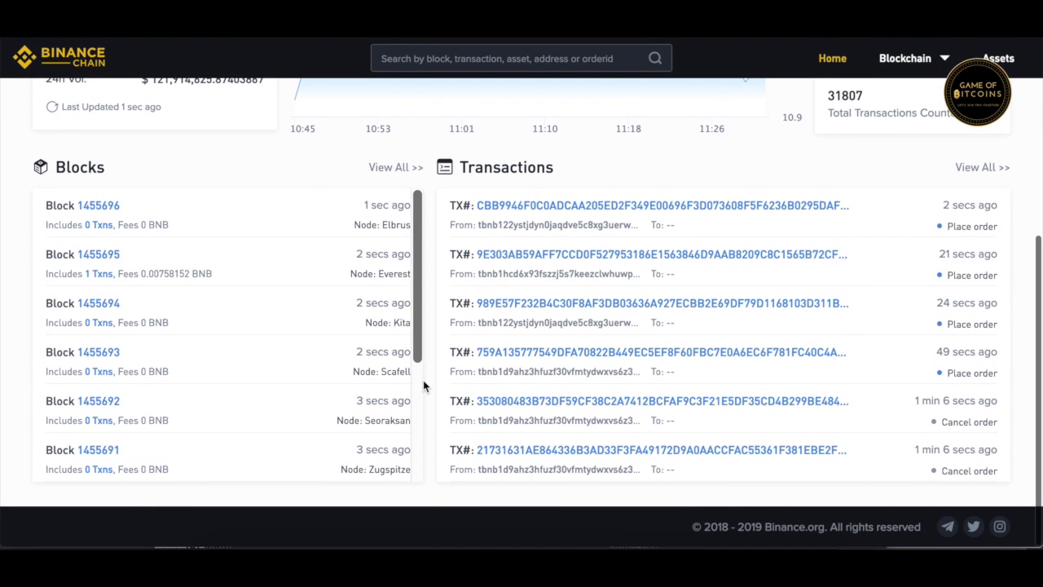